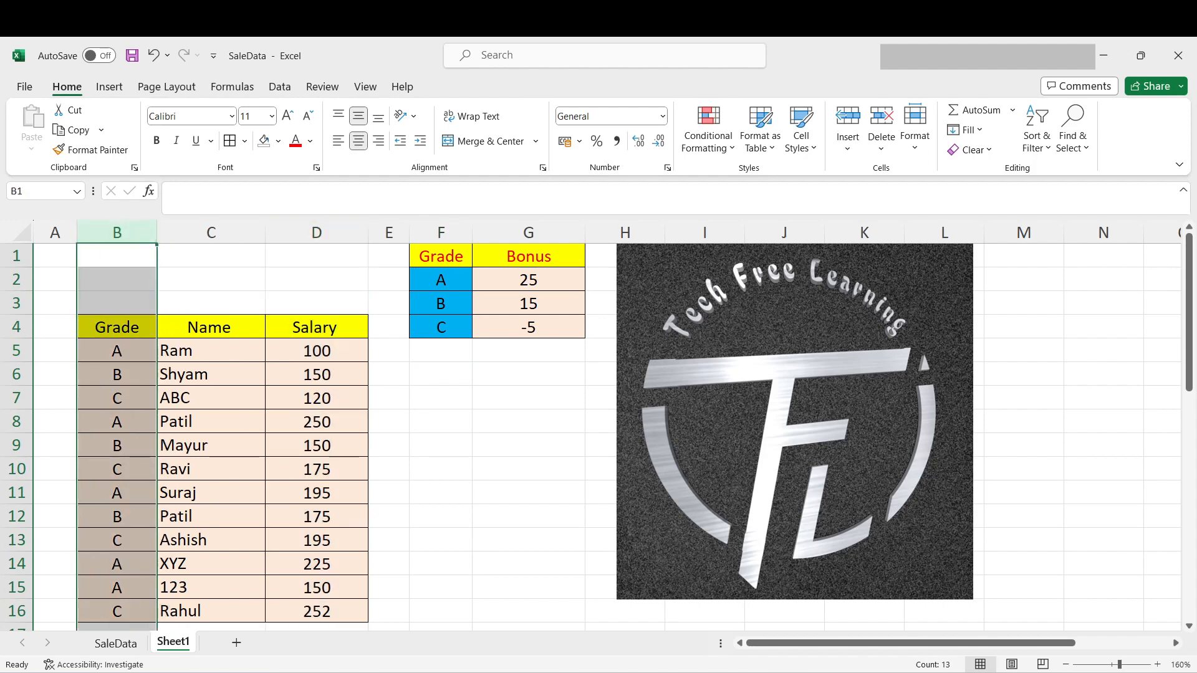
- Examine the Grade and Bonus table in F1:G4 and the salaries in D5:D16
{"action": "left_click", "coordinate": [441, 232]}
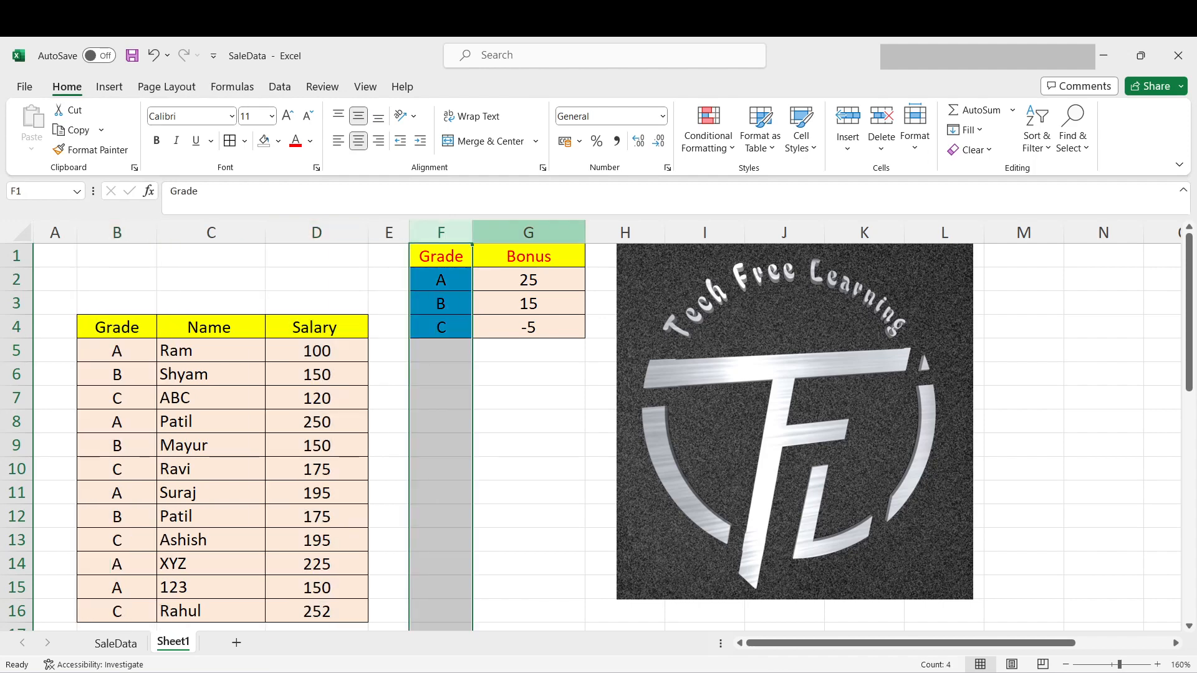
{"action": "left_click", "coordinate": [528, 233]}
{"action": "left_click_drag", "start_coordinate": [528, 280], "coordinate": [528, 327]}
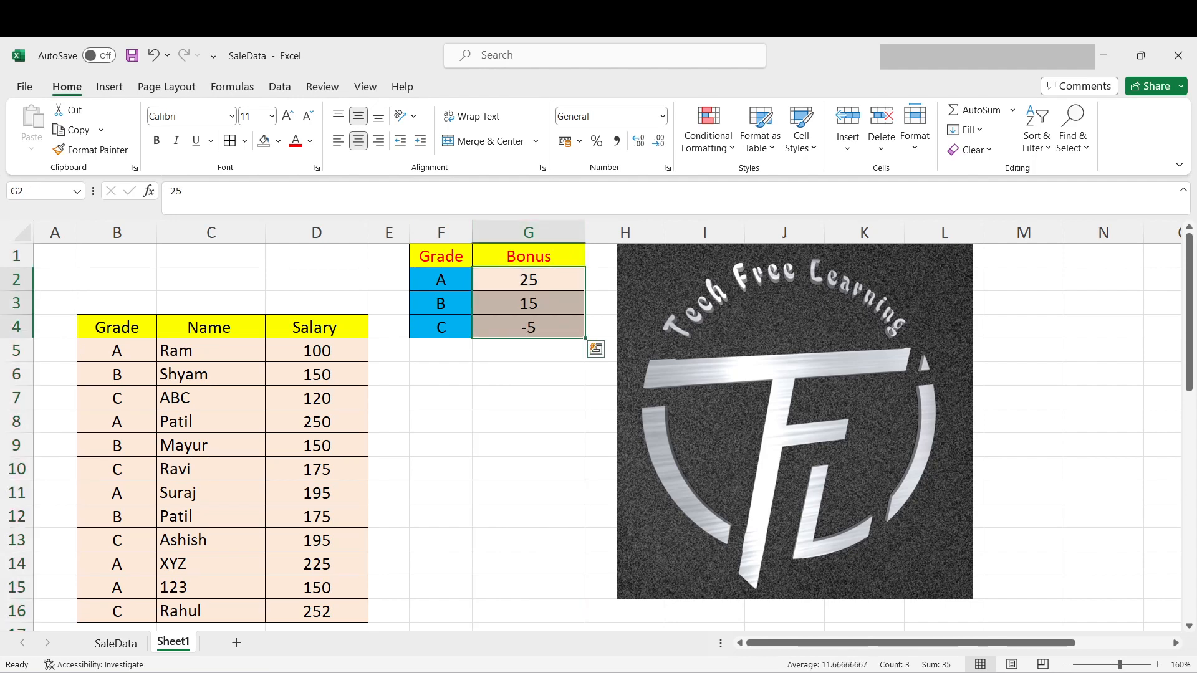
{"action": "left_click", "coordinate": [528, 327]}
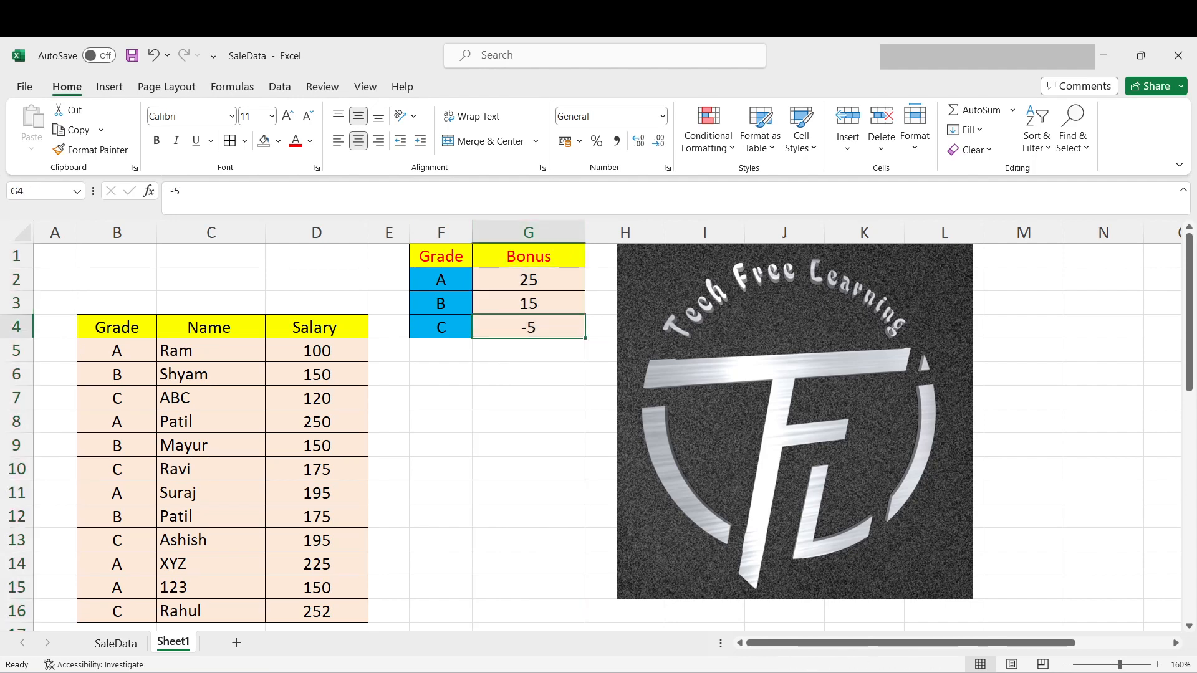
{"action": "left_click", "coordinate": [441, 327]}
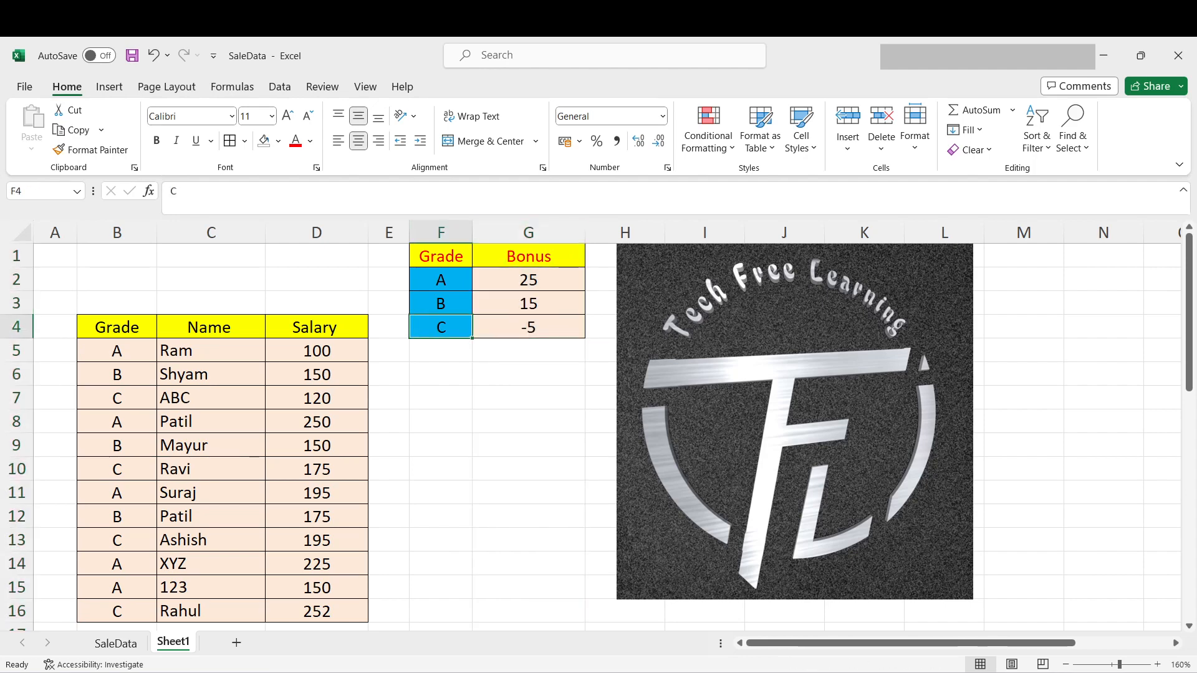
{"action": "left_click", "coordinate": [528, 328]}
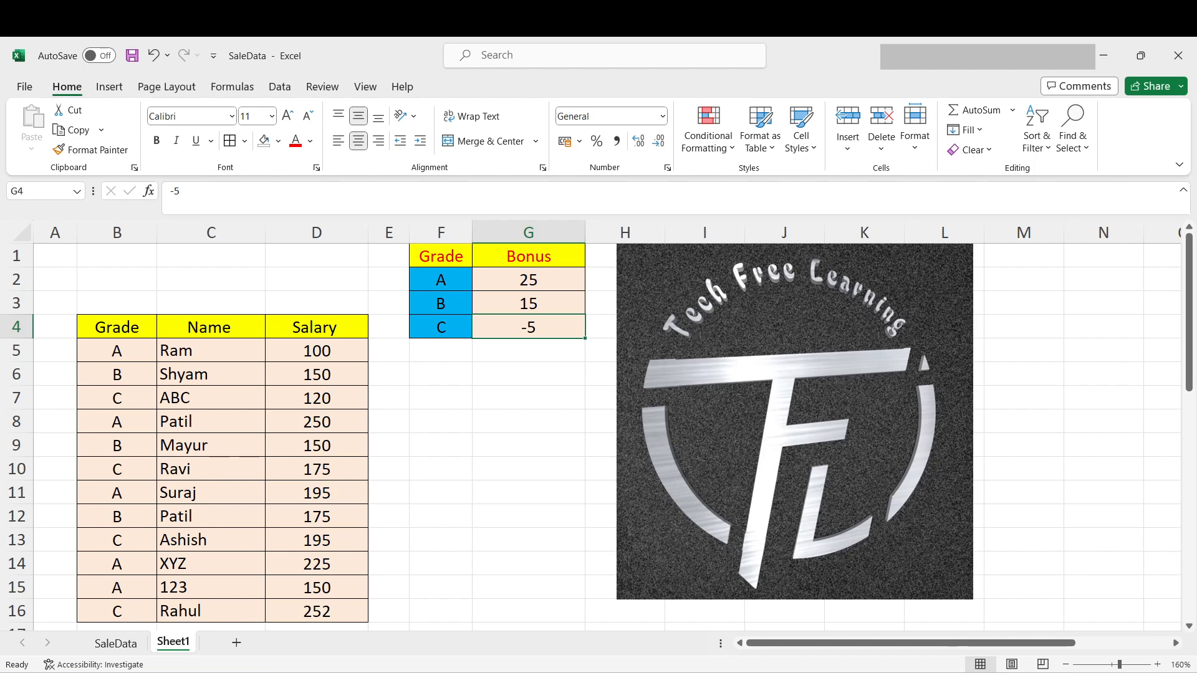
{"action": "left_click_drag", "start_coordinate": [316, 351], "coordinate": [316, 611]}
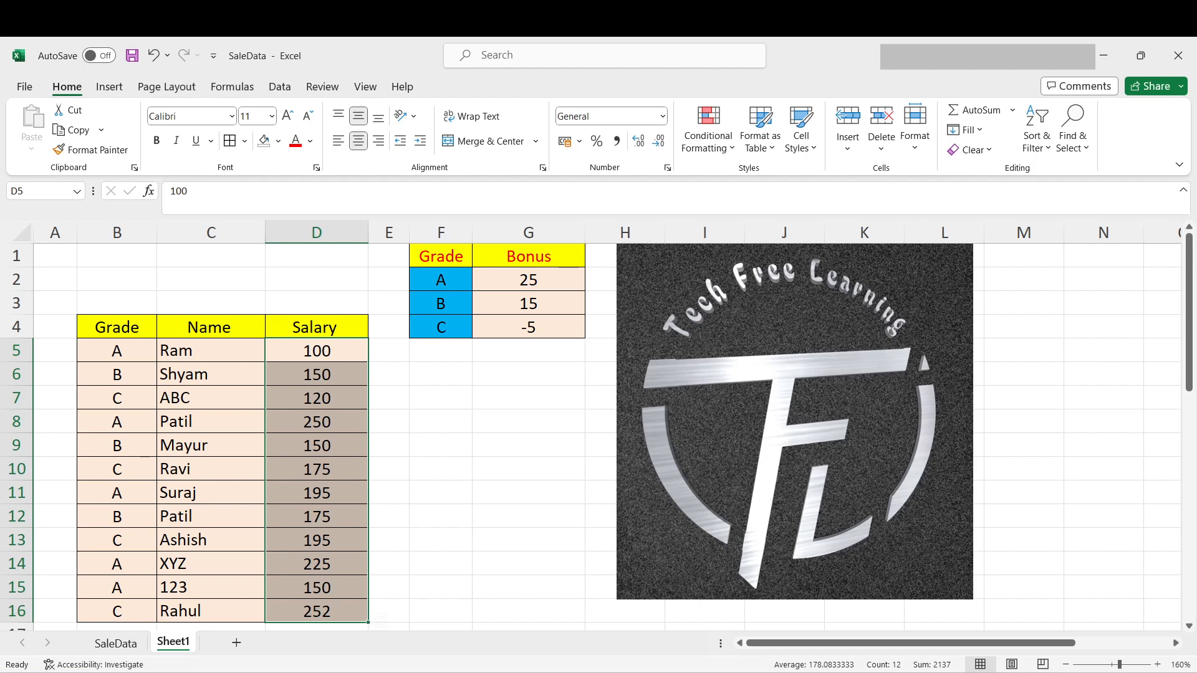
- Add the grade A bonus to the salary in D5 with the formula =100+25
{"action": "left_click", "coordinate": [317, 351]}
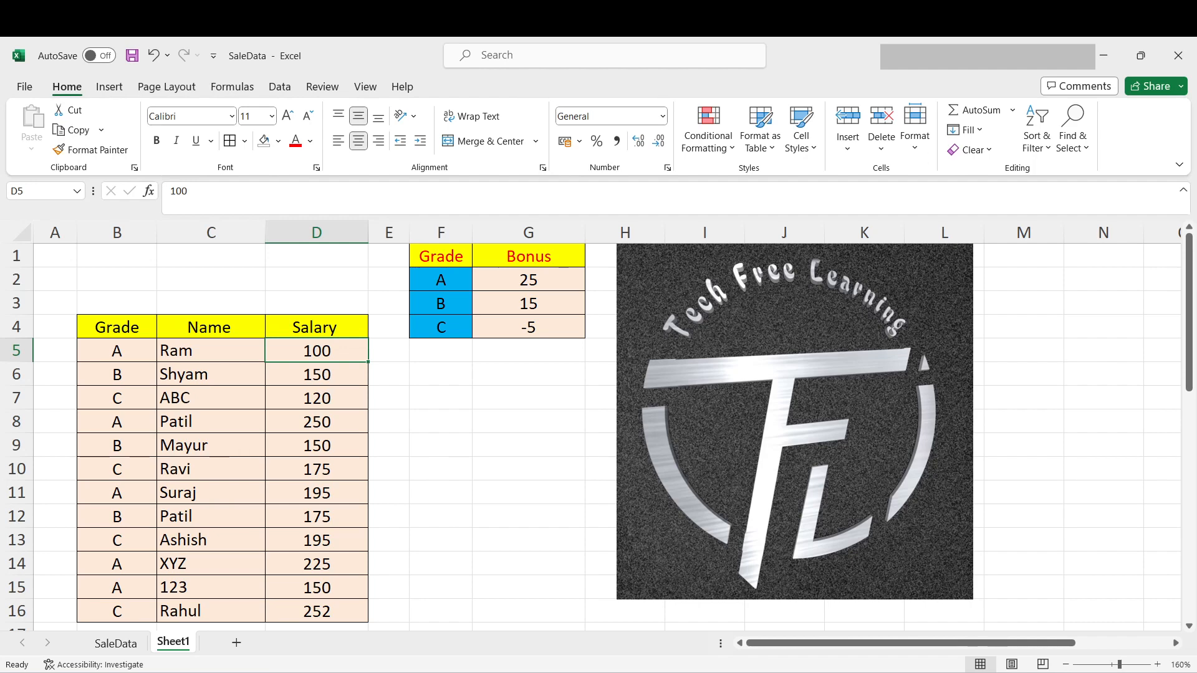
{"action": "left_click", "coordinate": [170, 191]}
{"action": "type", "text": "=100"}
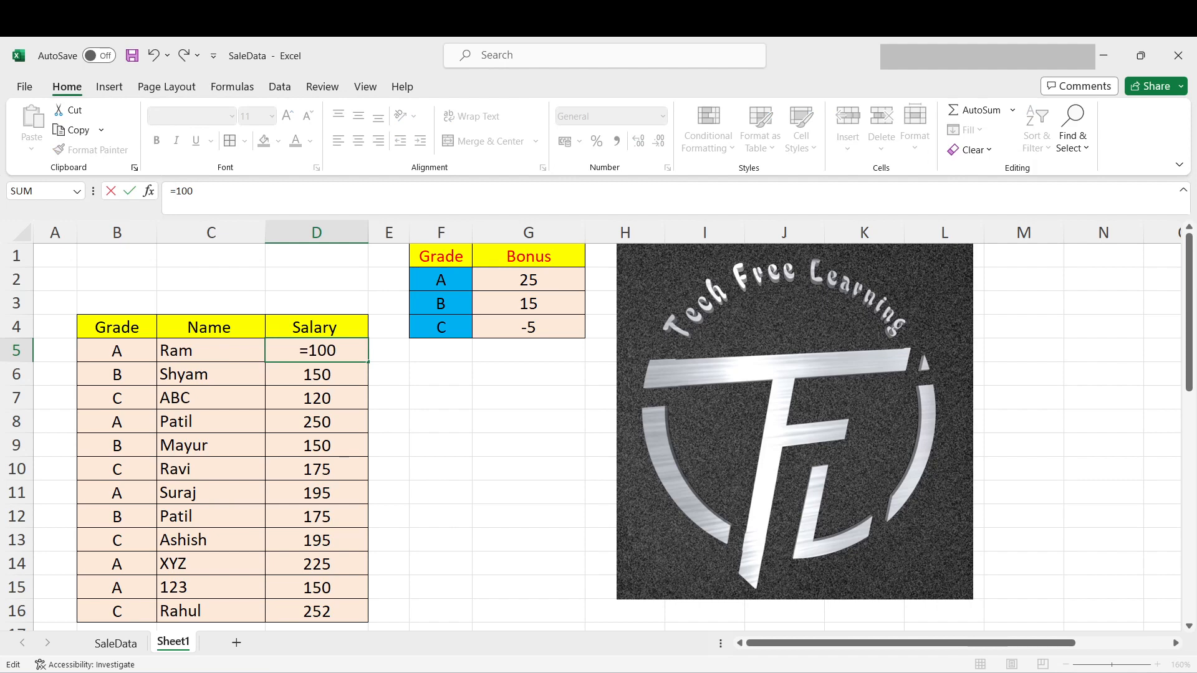
{"action": "type", "text": "+25"}
{"action": "key", "text": "Return"}
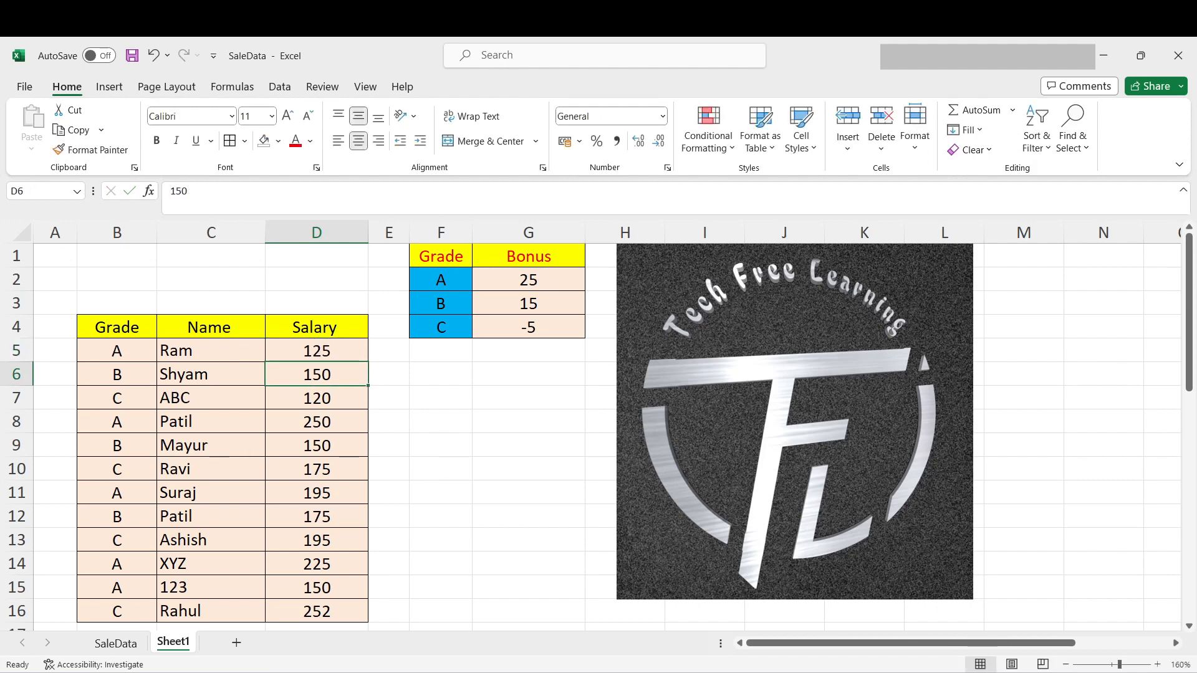
- Add the grade B bonus to the salary in D6 with the formula =150+15
{"action": "left_click", "coordinate": [170, 192]}
{"action": "type", "text": "="}
{"action": "key", "text": "End"}
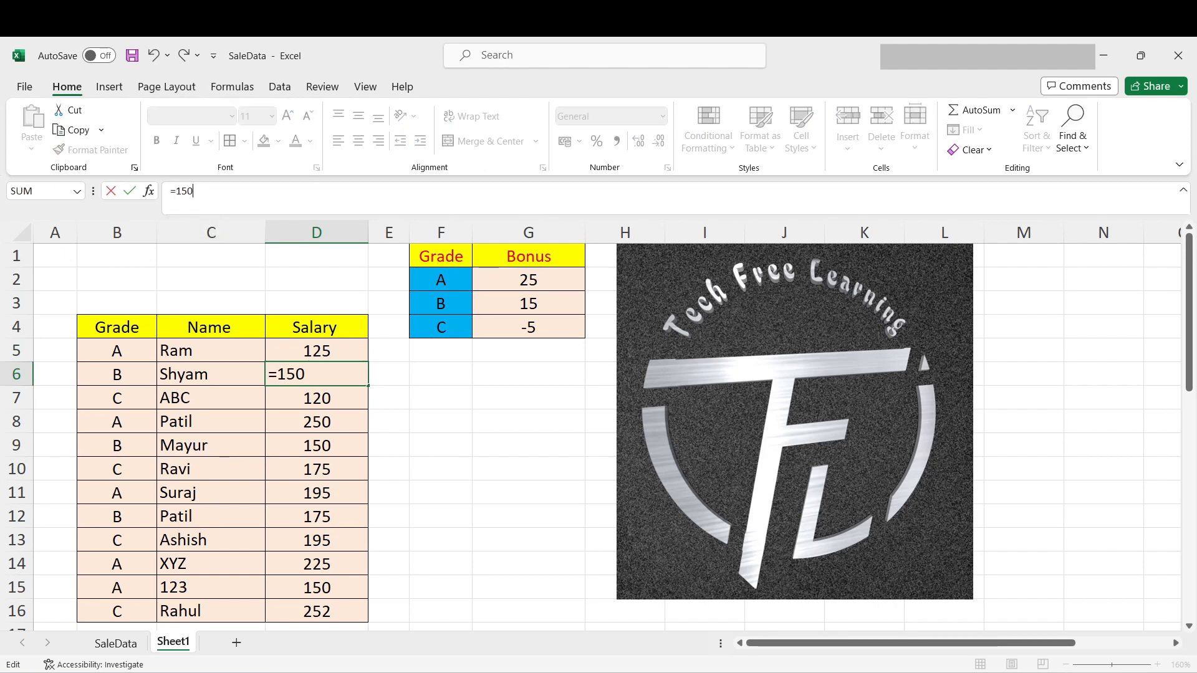
{"action": "type", "text": "+15"}
{"action": "key", "text": "Return"}
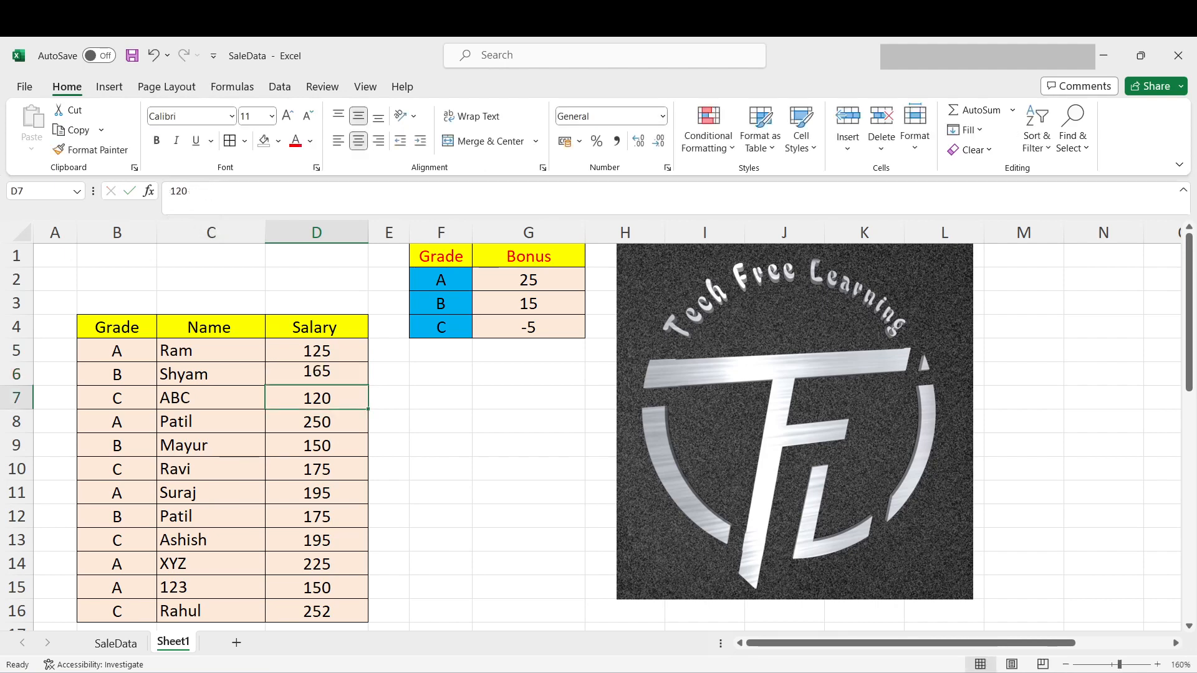
- Apply the grade C deduction to the salary in D7 with the formula =120-5
{"action": "left_click", "coordinate": [170, 192]}
{"action": "type", "text": "="}
{"action": "key", "text": "End"}
{"action": "type", "text": "-5"}
{"action": "key", "text": "Return"}
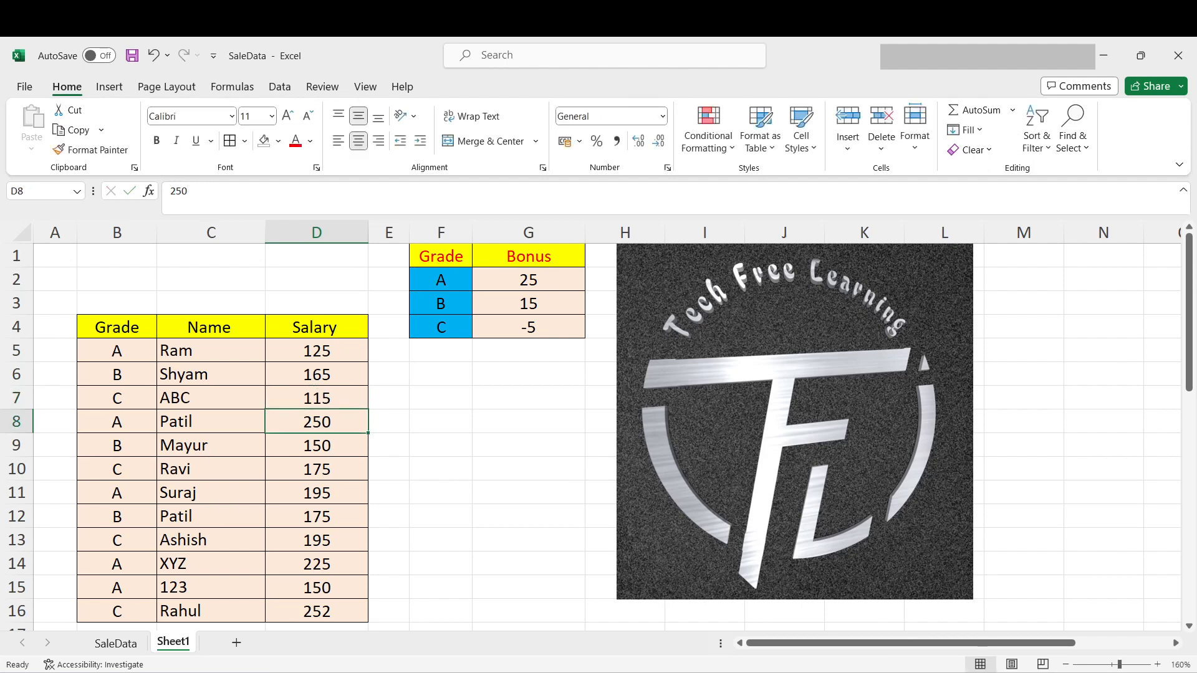
- Undo the three salary formulas entered in D5:D7
{"action": "left_click_drag", "start_coordinate": [316, 351], "coordinate": [317, 398]}
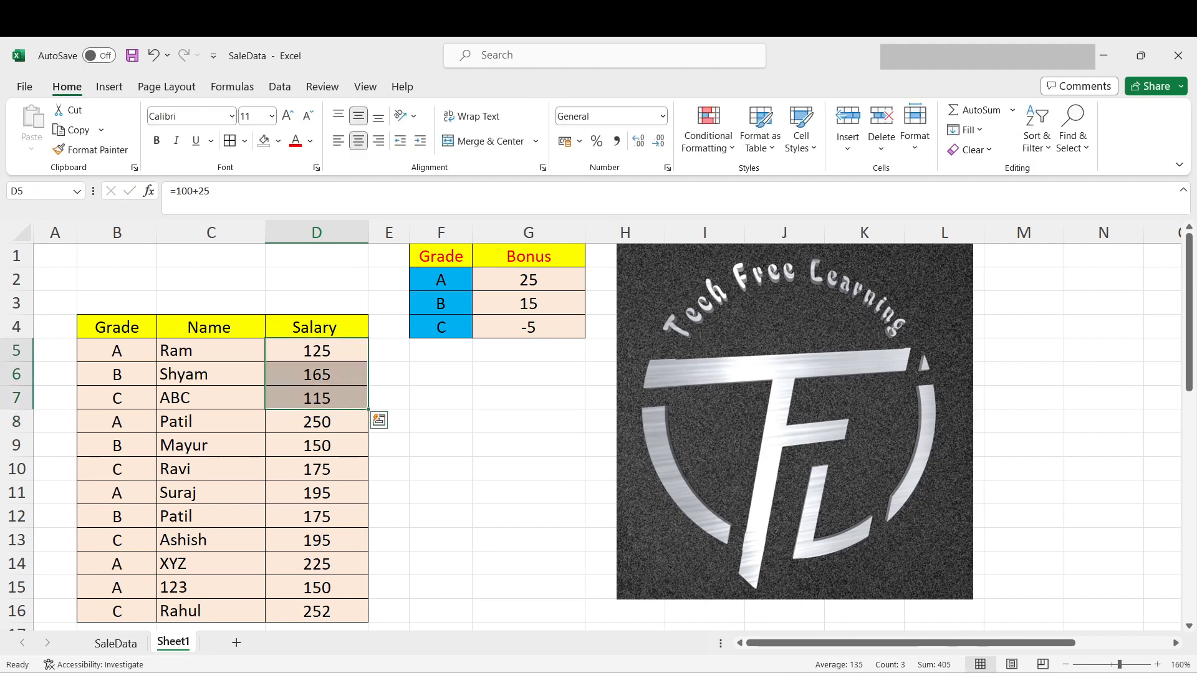
{"action": "left_click_drag", "start_coordinate": [317, 611], "coordinate": [317, 375]}
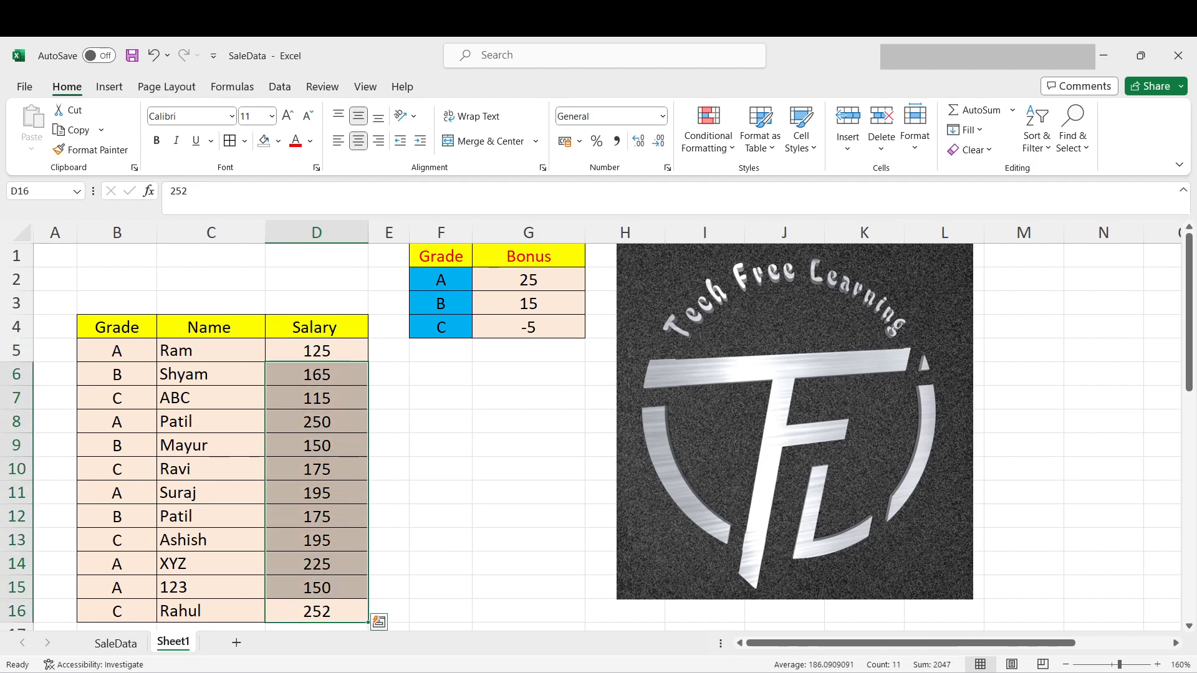
{"action": "left_click", "coordinate": [317, 398]}
{"action": "left_click", "coordinate": [317, 351]}
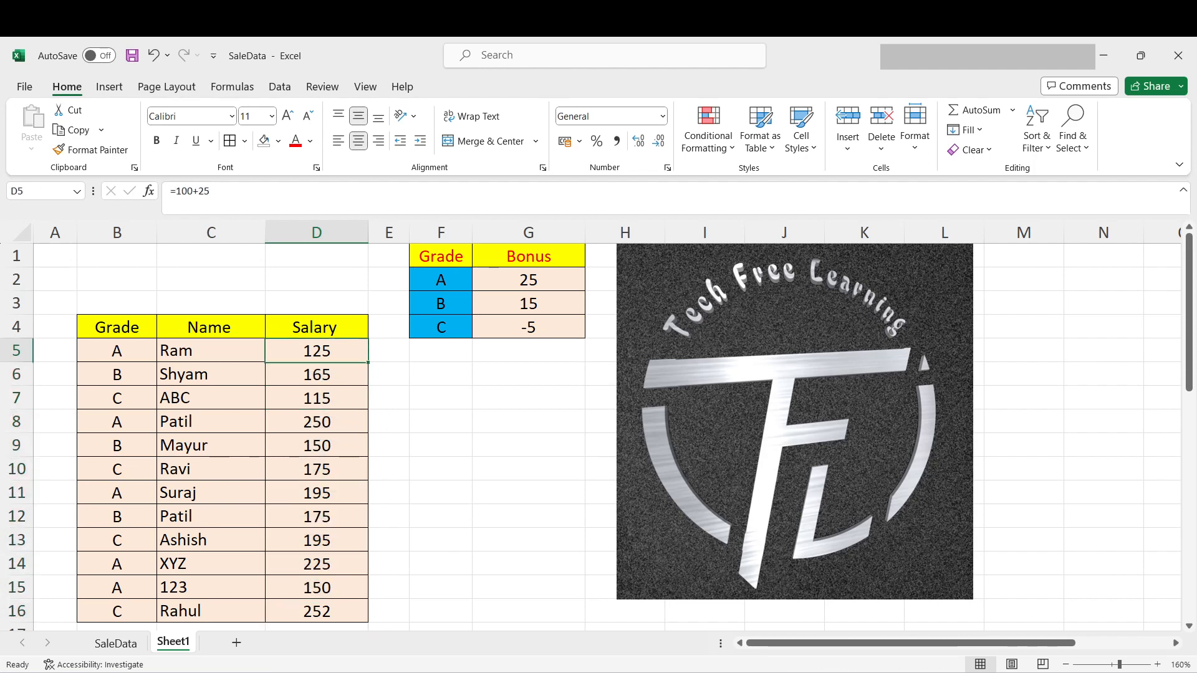
{"action": "key", "text": "ctrl+z"}
{"action": "key", "text": "ctrl+z"}
{"action": "key", "text": "ctrl+z"}
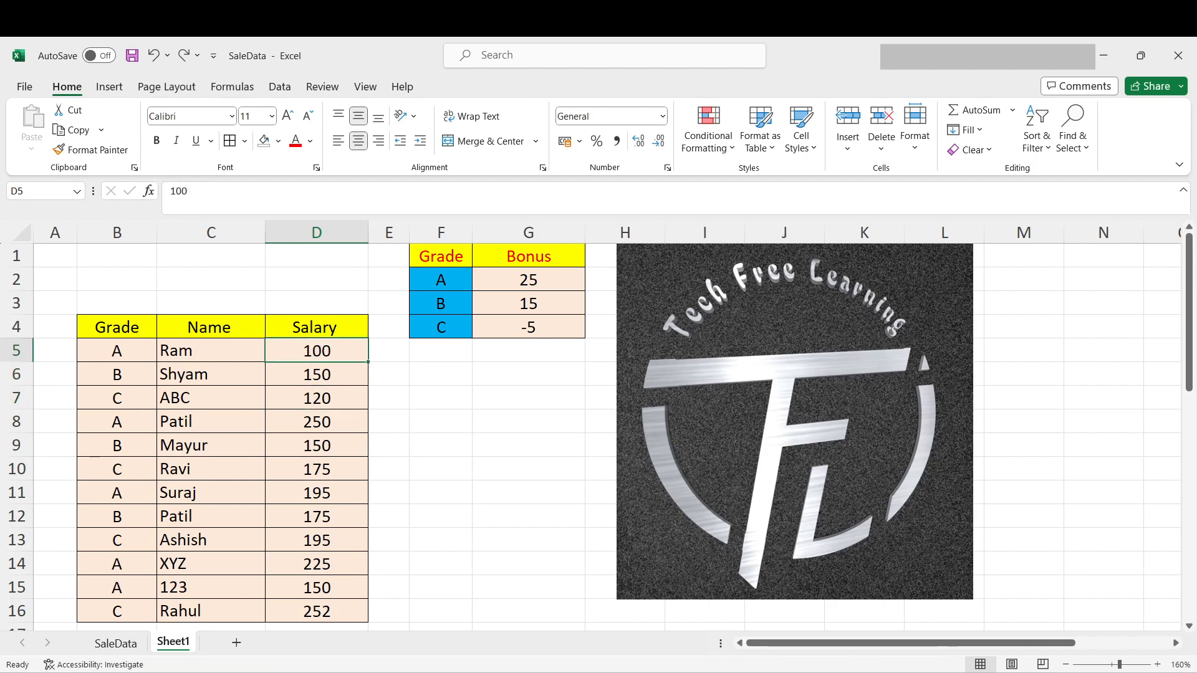
- Turn on filtering for the row 4 headers of the Grade, Name and Salary table
{"action": "left_click", "coordinate": [210, 375]}
{"action": "left_click", "coordinate": [16, 327]}
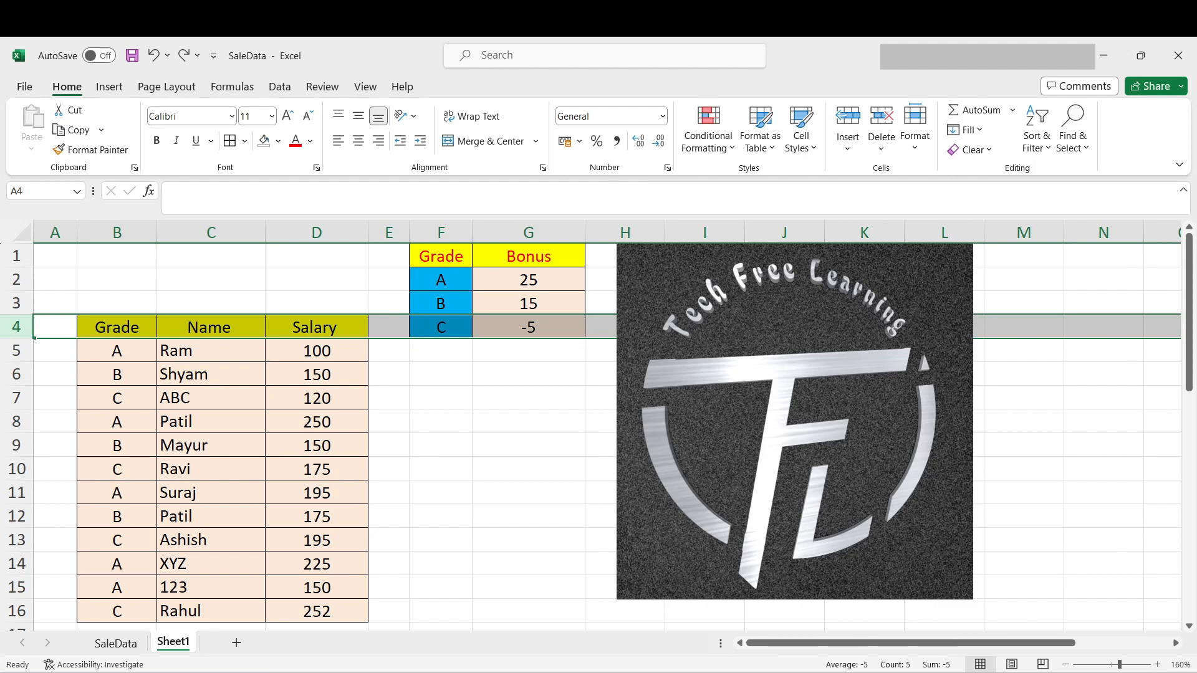
{"action": "key", "text": "ctrl+shift+l"}
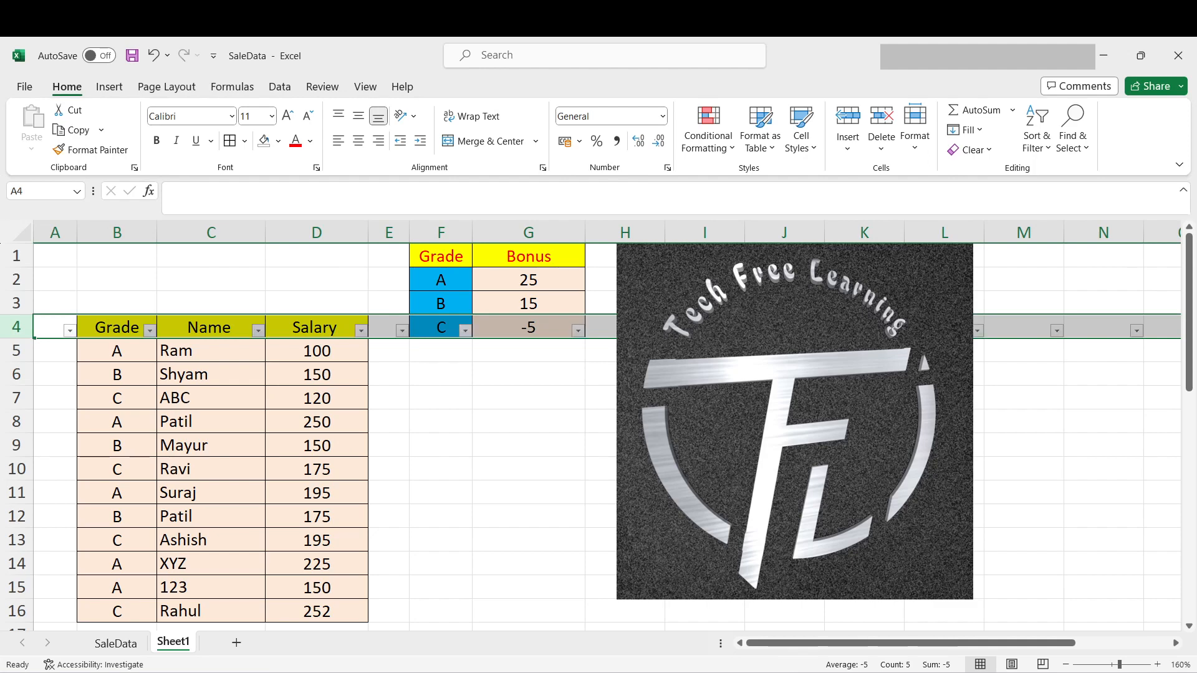
{"action": "left_click", "coordinate": [317, 351]}
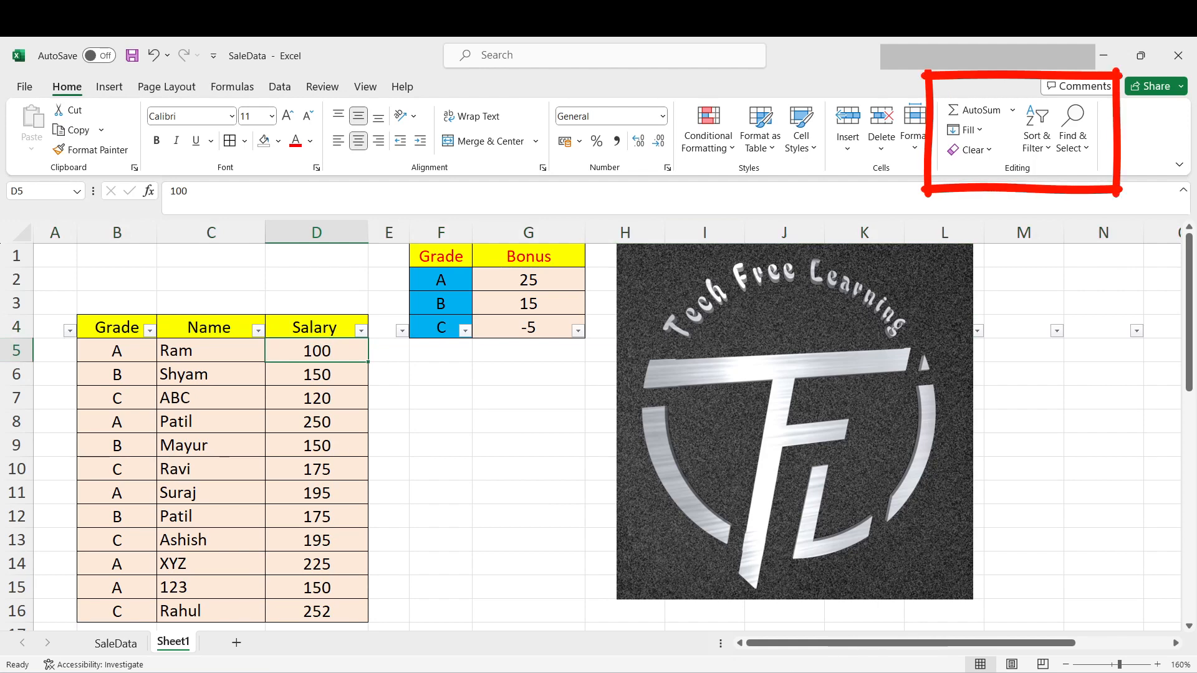
{"action": "left_click", "coordinate": [1037, 129]}
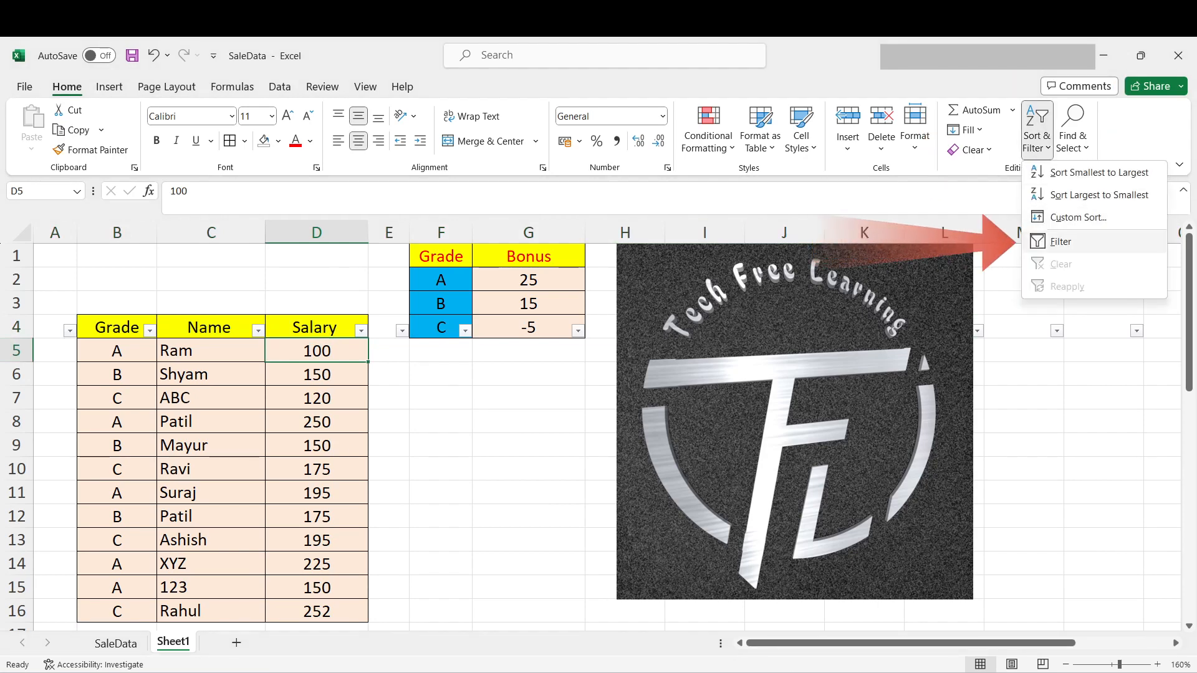
{"action": "left_click", "coordinate": [1061, 242]}
{"action": "right_click", "coordinate": [215, 351]}
{"action": "key", "text": "Escape"}
- Filter the Grade column to show only grade A
{"action": "left_click", "coordinate": [150, 330]}
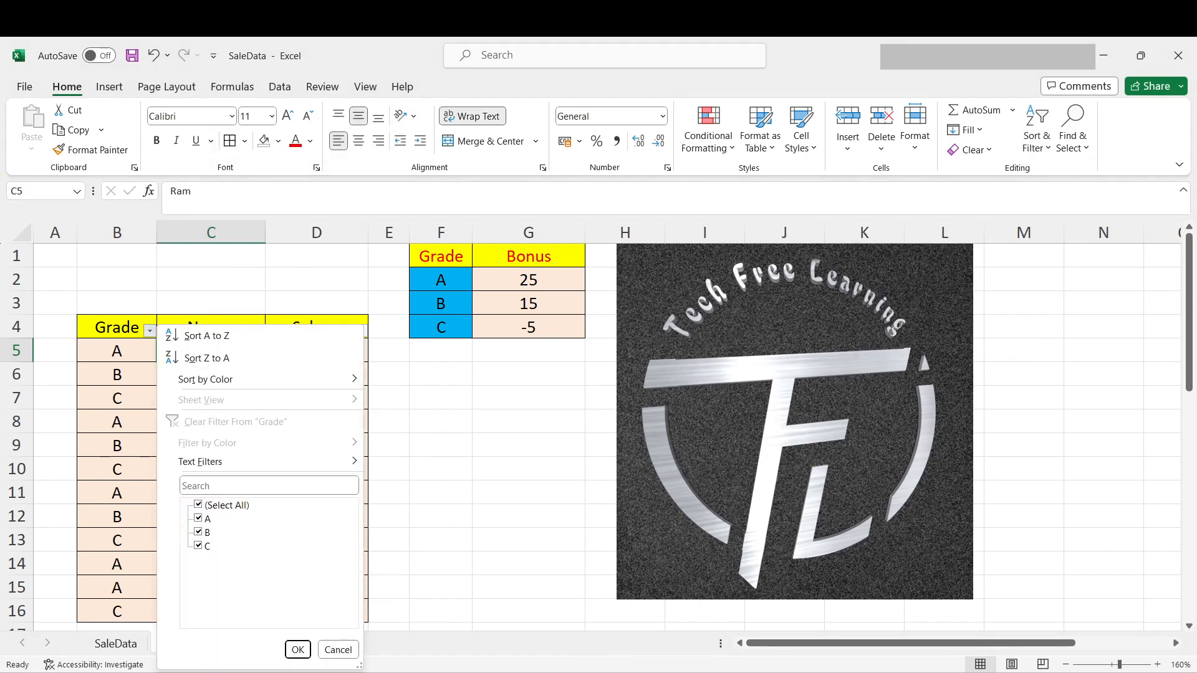
{"action": "left_click", "coordinate": [198, 505]}
{"action": "left_click", "coordinate": [198, 518]}
{"action": "left_click", "coordinate": [298, 649]}
{"action": "left_click", "coordinate": [441, 349]}
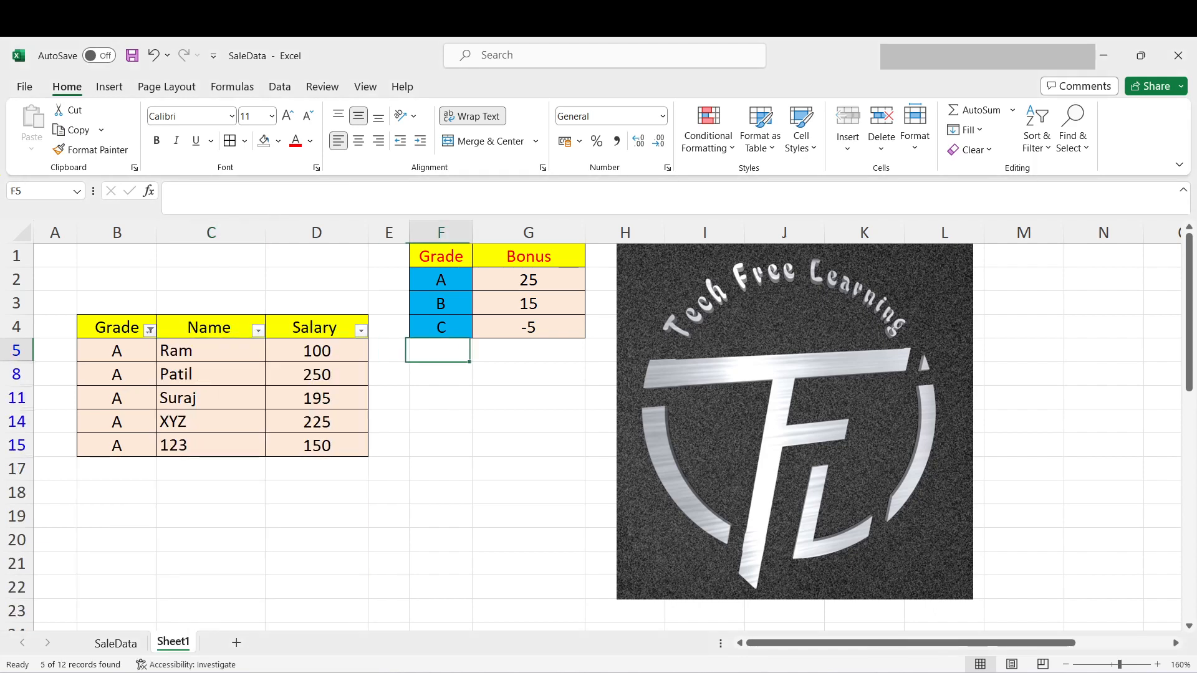
- Add the grade A bonus to the first filtered salary, D5, with the formula =100+25
{"action": "left_click", "coordinate": [314, 350]}
{"action": "left_click", "coordinate": [170, 191]}
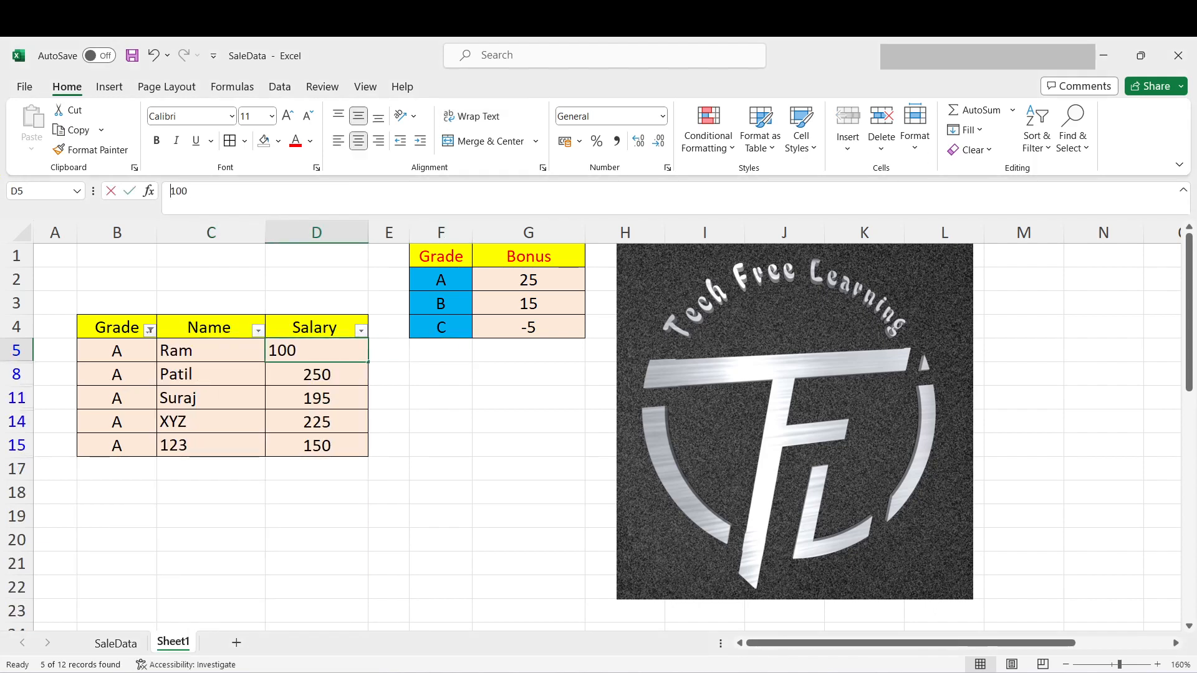
{"action": "type", "text": "="}
{"action": "left_click", "coordinate": [194, 192]}
{"action": "type", "text": "+25"}
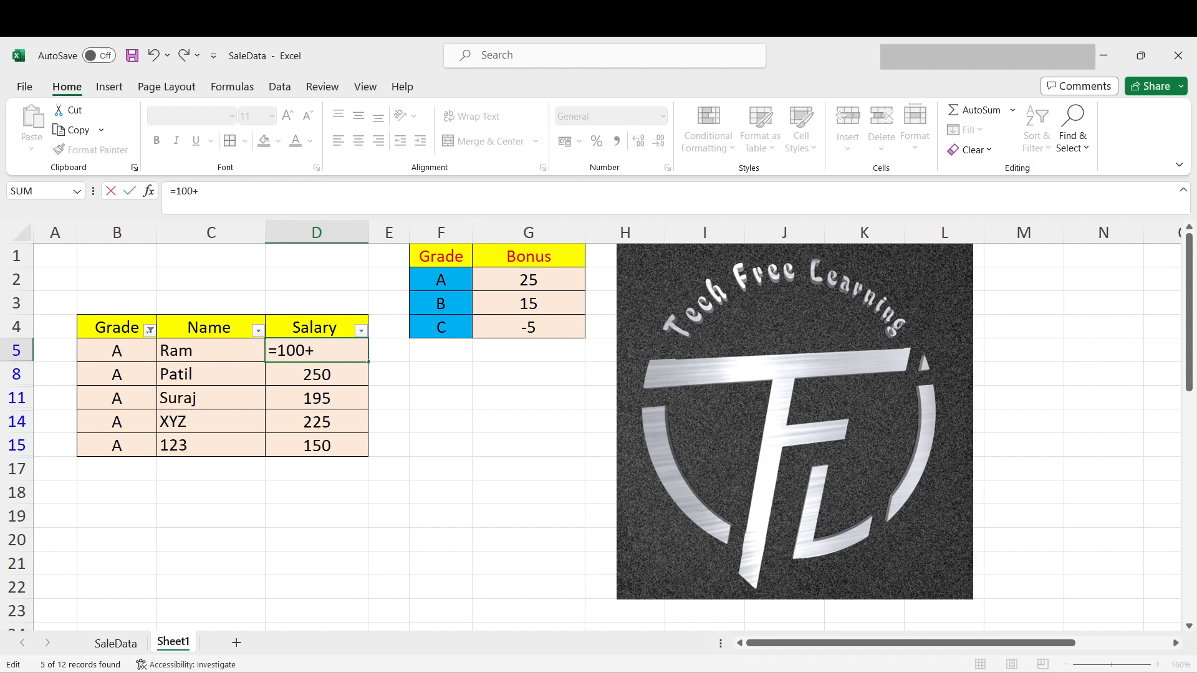
{"action": "key", "text": "Return"}
- Add the grade A bonus to the salary in D8 with the formula =250+25
{"action": "key", "text": "F2"}
{"action": "key", "text": "Home"}
{"action": "type", "text": "="}
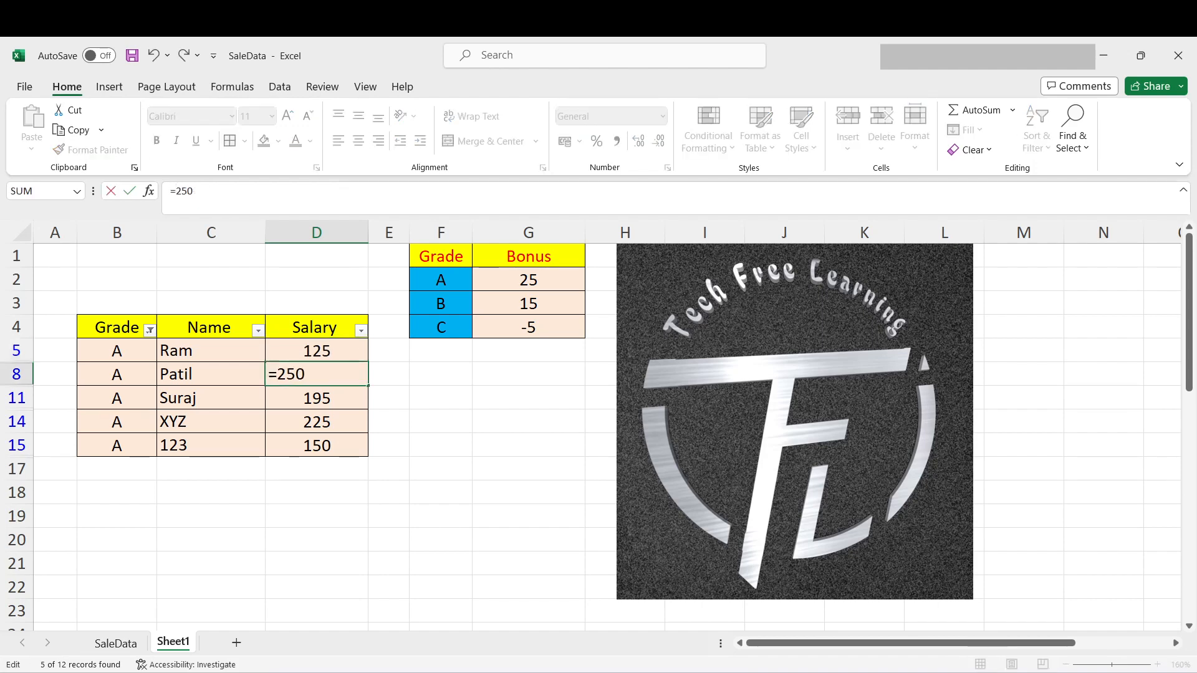
{"action": "left_click", "coordinate": [194, 191]}
{"action": "type", "text": "+25"}
{"action": "key", "text": "Return"}
- Add the grade A bonus to the salary in D11 with the formula =195+25
{"action": "key", "text": "F2"}
{"action": "key", "text": "Home"}
{"action": "type", "text": "="}
{"action": "key", "text": "End"}
{"action": "type", "text": "+25"}
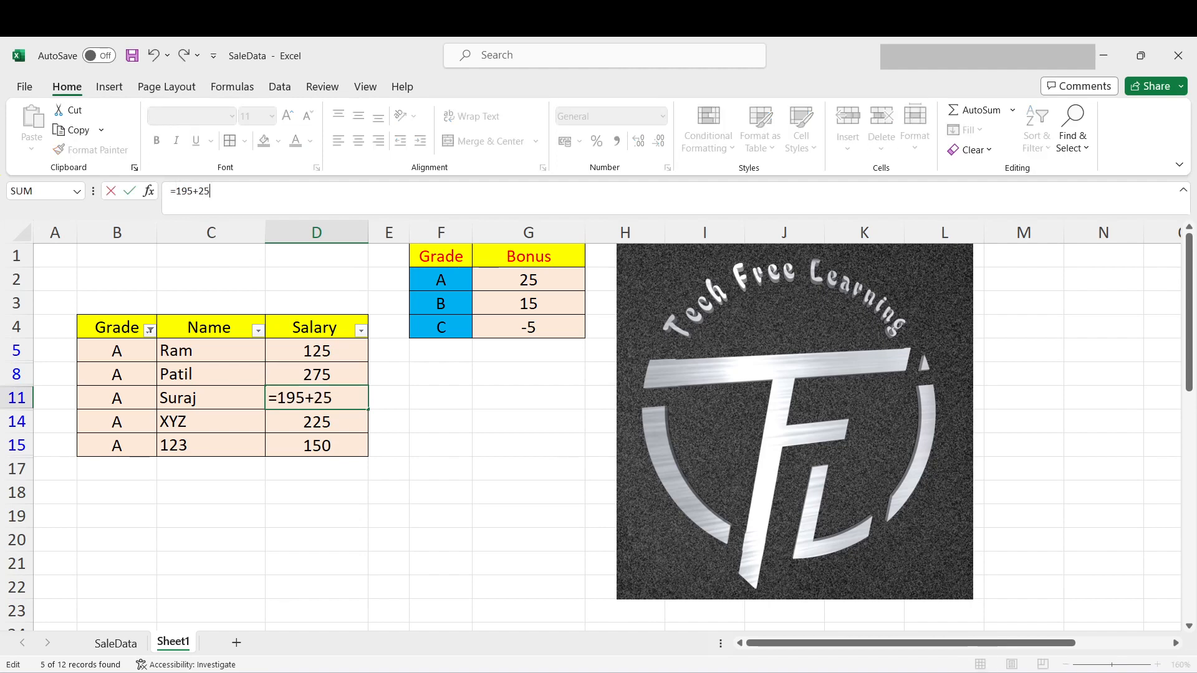
{"action": "key", "text": "Return"}
- Add the grade A bonus to the salary in D14 with the formula =225+25
{"action": "key", "text": "F2"}
{"action": "key", "text": "Home"}
{"action": "type", "text": "="}
{"action": "key", "text": "End"}
{"action": "type", "text": "+25"}
{"action": "key", "text": "Return"}
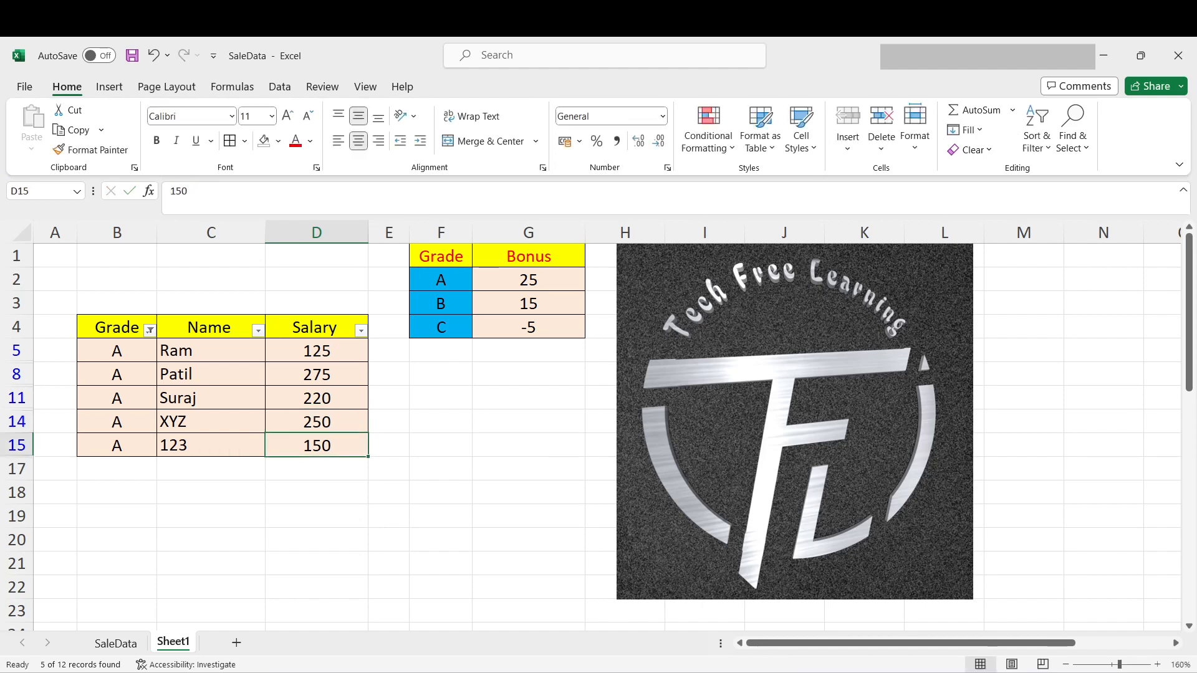
- Add the grade A bonus to the salary in D15 with the formula =150+25
{"action": "key", "text": "F2"}
{"action": "key", "text": "Home"}
{"action": "type", "text": "="}
{"action": "key", "text": "End"}
{"action": "type", "text": "+25"}
{"action": "key", "text": "Return"}
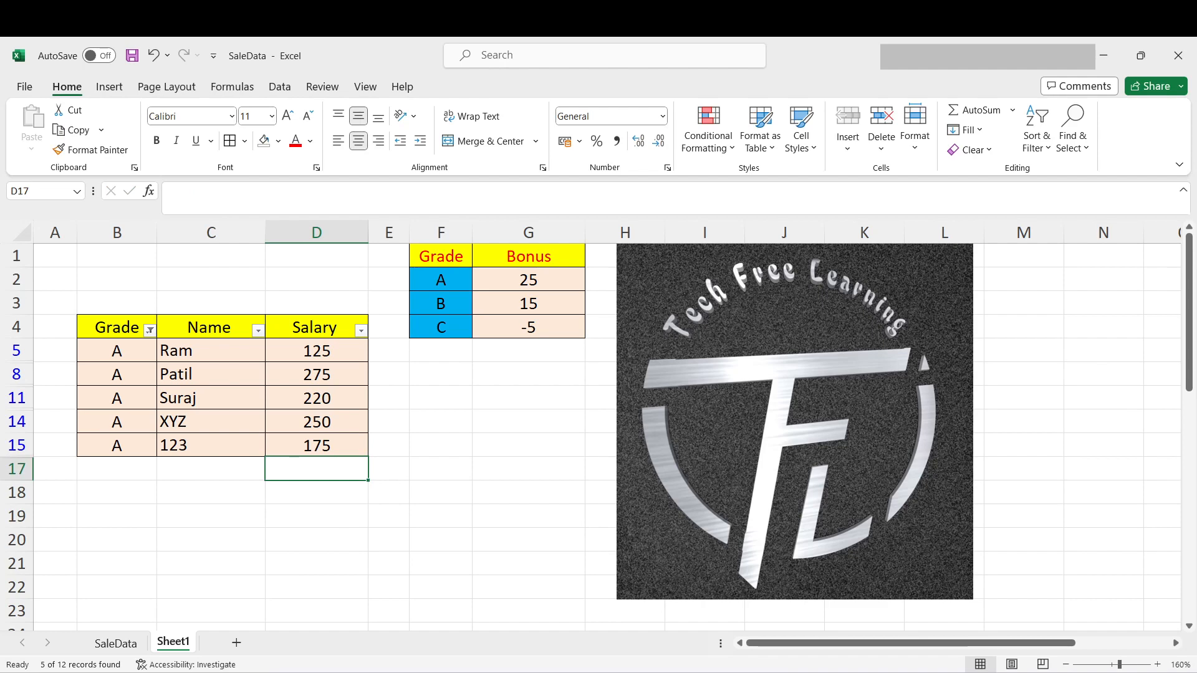
- Clear the filter from the Grade column
{"action": "left_click", "coordinate": [149, 331]}
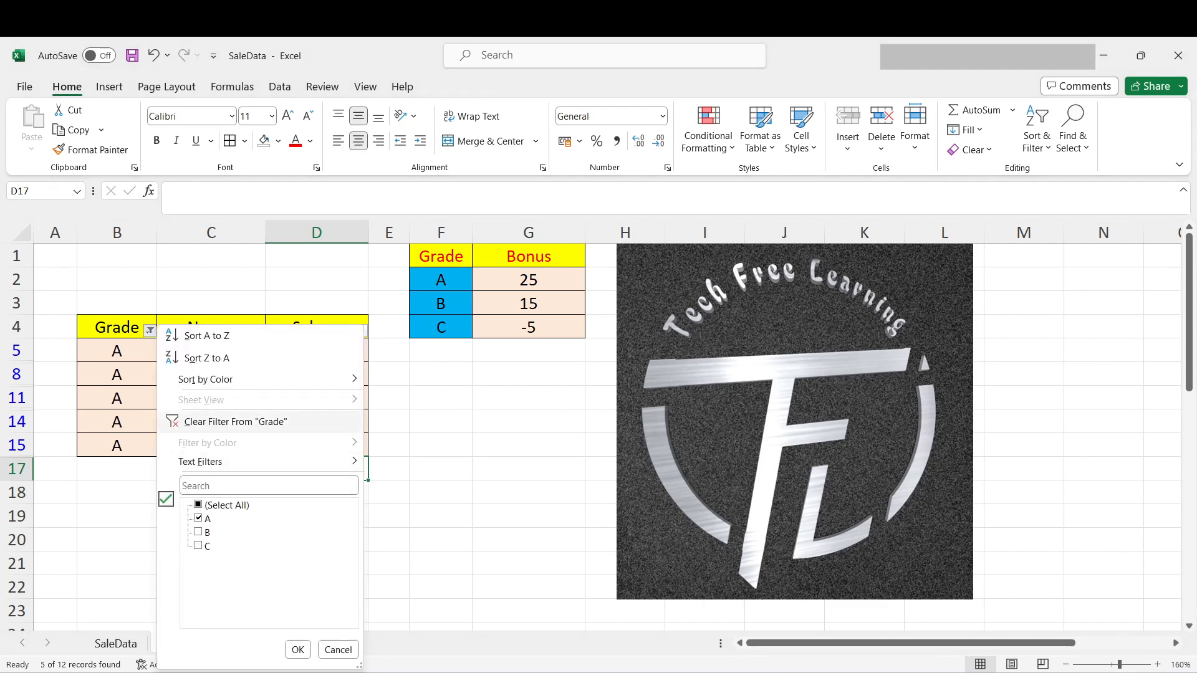
{"action": "left_click", "coordinate": [236, 422]}
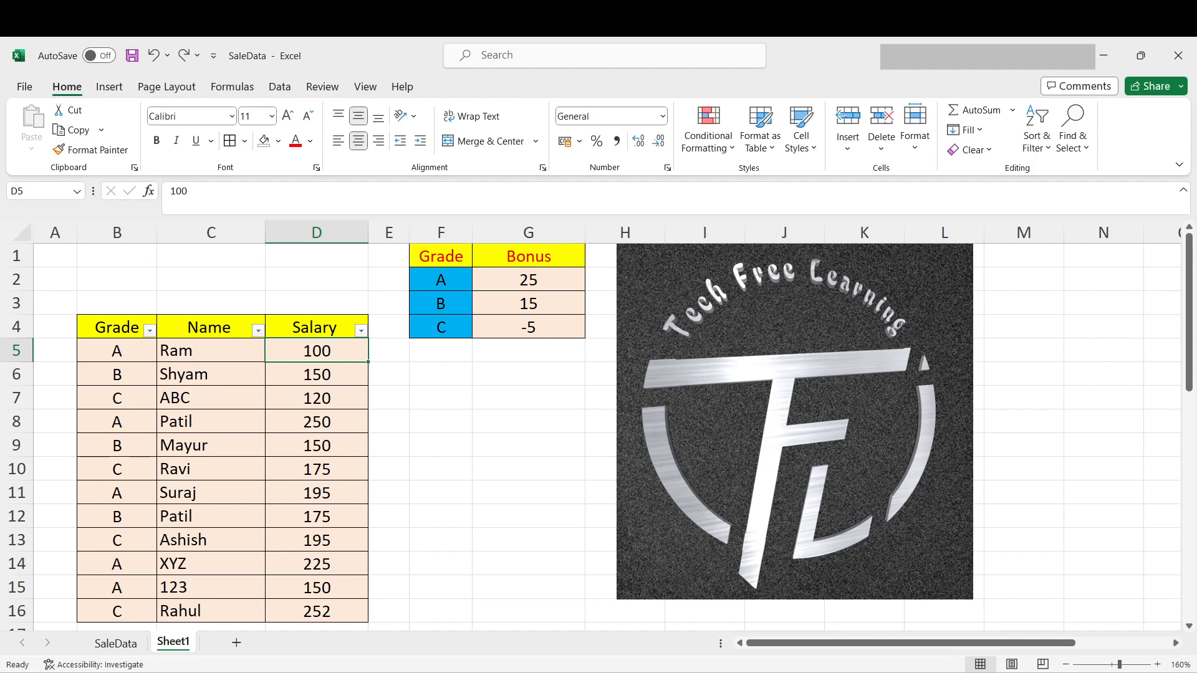
- Sort the salary table by the Grade column from A to Z
{"action": "left_click", "coordinate": [117, 327]}
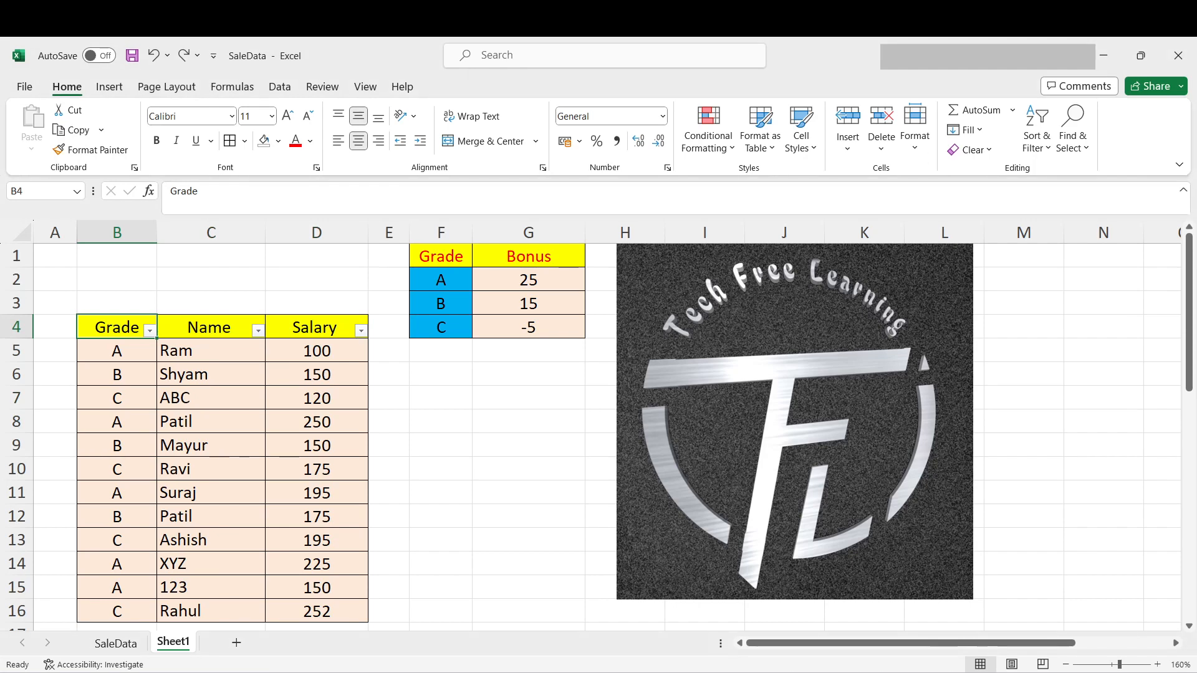
{"action": "key", "text": "alt+Down"}
{"action": "key", "text": "Up"}
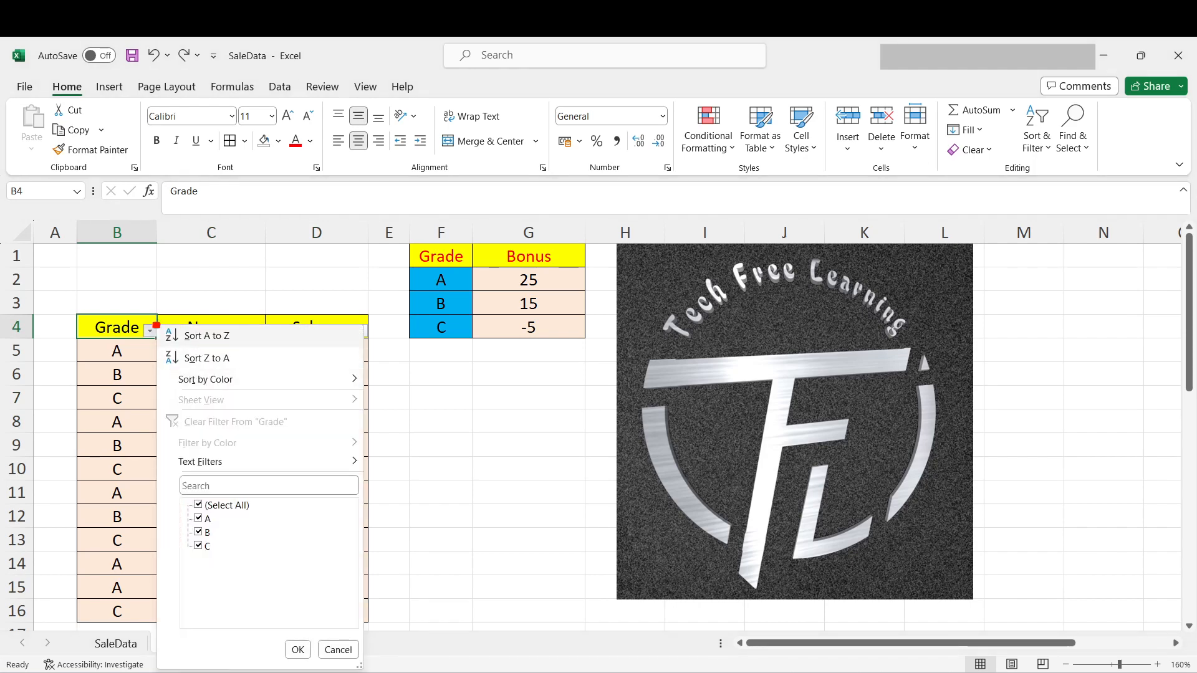
{"action": "key", "text": "Return"}
- Examine how the rows are grouped by grade in B5:B16 and check the first salary
{"action": "key", "text": "Down"}
{"action": "key", "text": "shift+Down"}
{"action": "key", "text": "shift+Down"}
{"action": "key", "text": "shift+Down"}
{"action": "key", "text": "shift+Down"}
{"action": "key", "text": "shift+Down"}
{"action": "key", "text": "shift+Down"}
{"action": "key", "text": "shift+Down"}
{"action": "key", "text": "shift+Down"}
{"action": "key", "text": "shift+Down"}
{"action": "key", "text": "shift+Down"}
{"action": "key", "text": "shift+Down"}
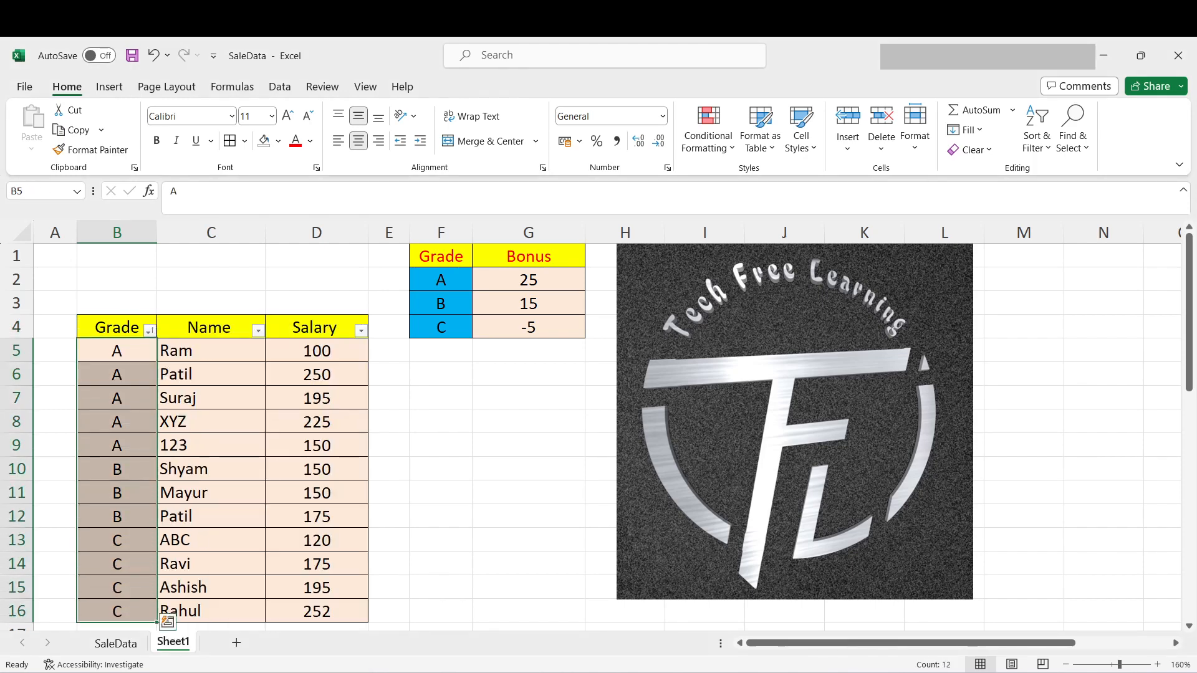
{"action": "key", "text": "shift+Up"}
{"action": "key", "text": "shift+Up"}
{"action": "key", "text": "shift+Up"}
{"action": "key", "text": "shift+Up"}
{"action": "key", "text": "shift+Up"}
{"action": "key", "text": "shift+Up"}
{"action": "key", "text": "shift+Up"}
{"action": "left_click_drag", "start_coordinate": [117, 469], "coordinate": [116, 611]}
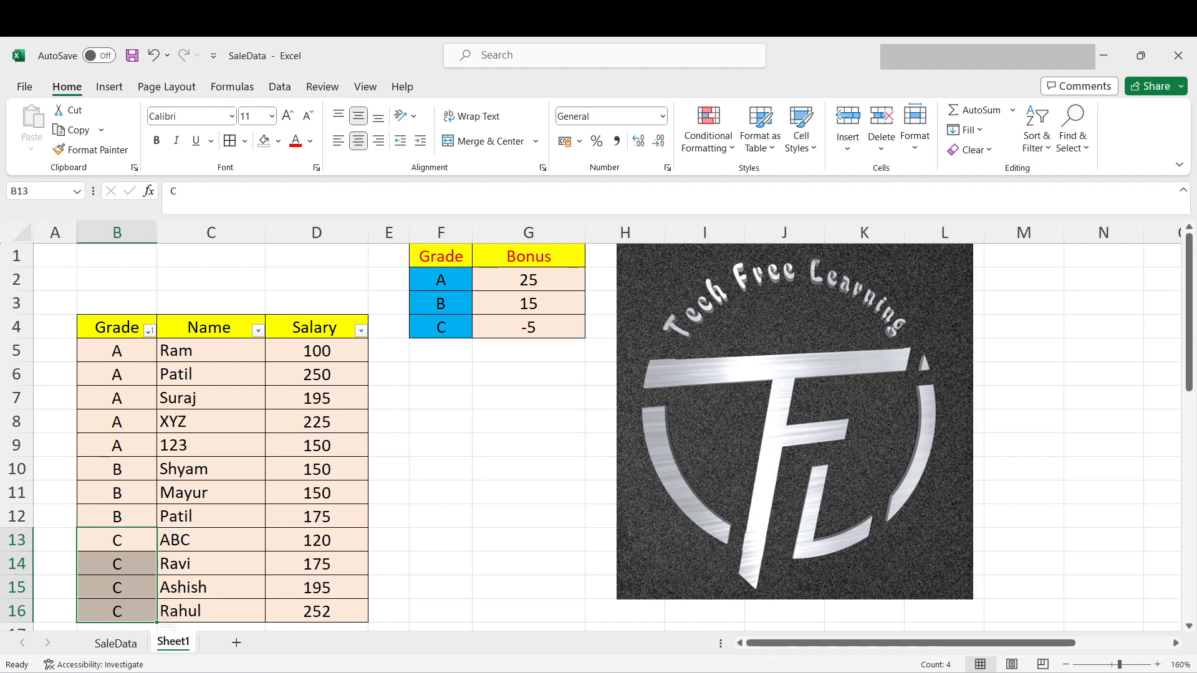
{"action": "left_click", "coordinate": [117, 351]}
{"action": "left_click", "coordinate": [317, 351]}
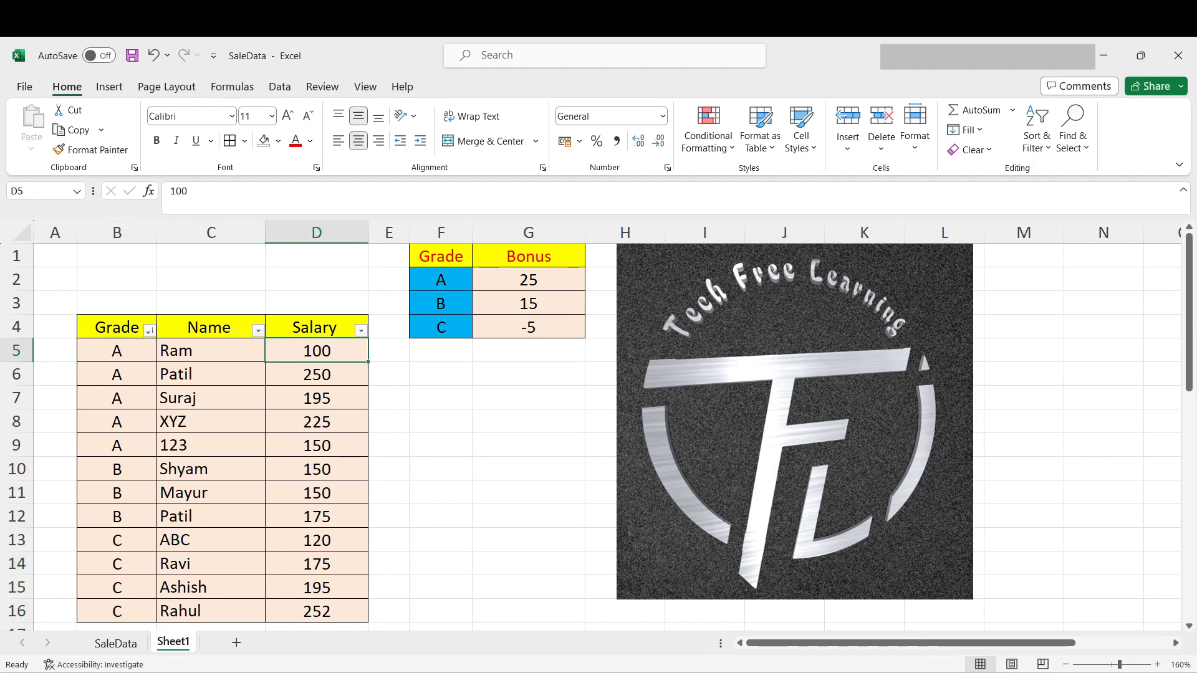
- Filter the Grade column to show only the grade A rows
{"action": "left_click", "coordinate": [529, 280]}
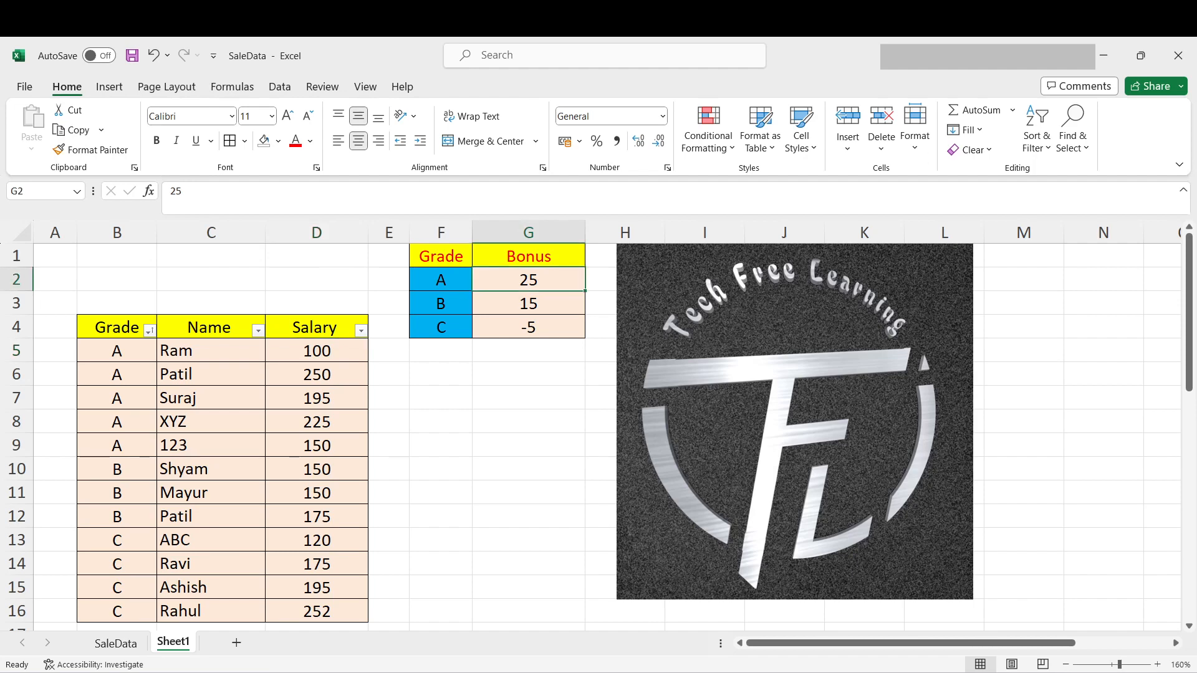
{"action": "left_click", "coordinate": [149, 331]}
{"action": "left_click", "coordinate": [224, 504]}
{"action": "left_click", "coordinate": [198, 518]}
{"action": "left_click", "coordinate": [298, 649]}
{"action": "left_click_drag", "start_coordinate": [317, 351], "coordinate": [316, 445]}
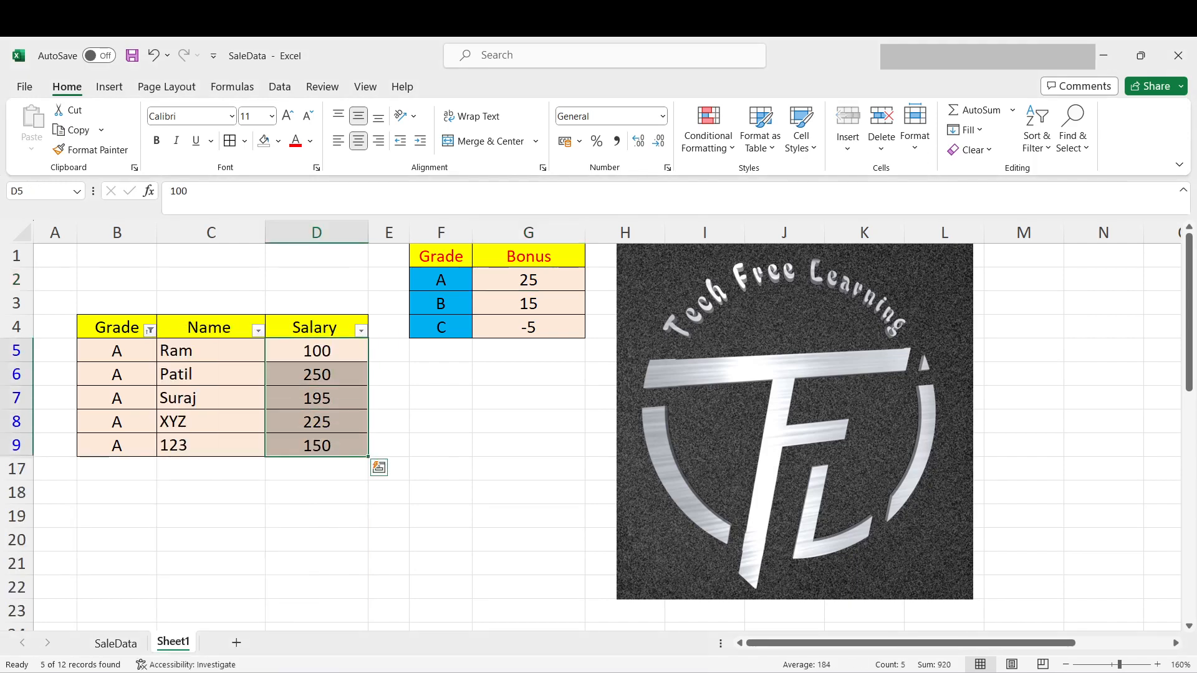
{"action": "left_click", "coordinate": [316, 351]}
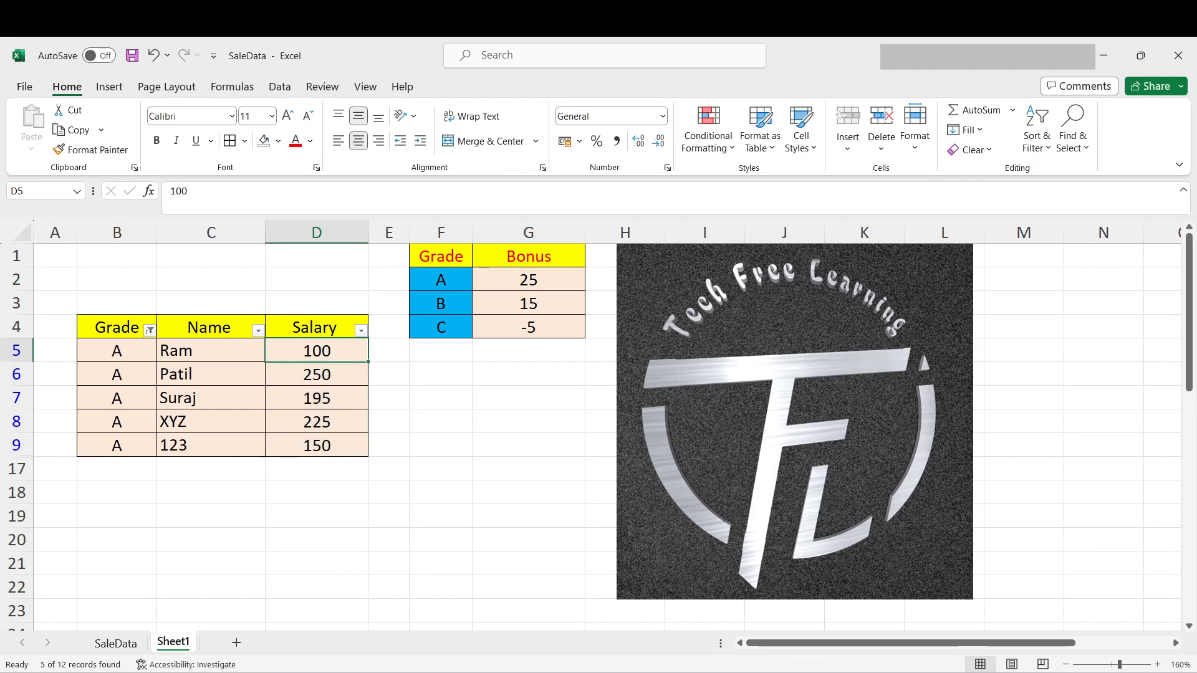
- Add the grade A bonus from G2 to the salaries in D5:D9 using Paste Special with the Add operation
{"action": "left_click", "coordinate": [528, 280]}
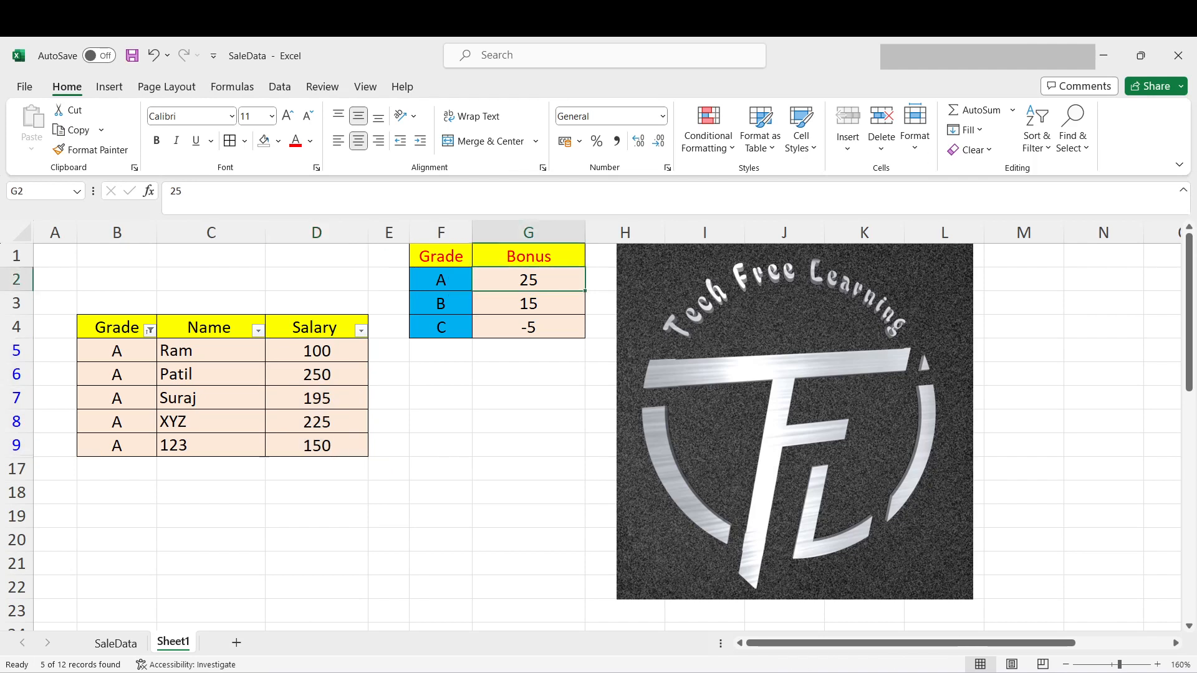
{"action": "key", "text": "ctrl+c"}
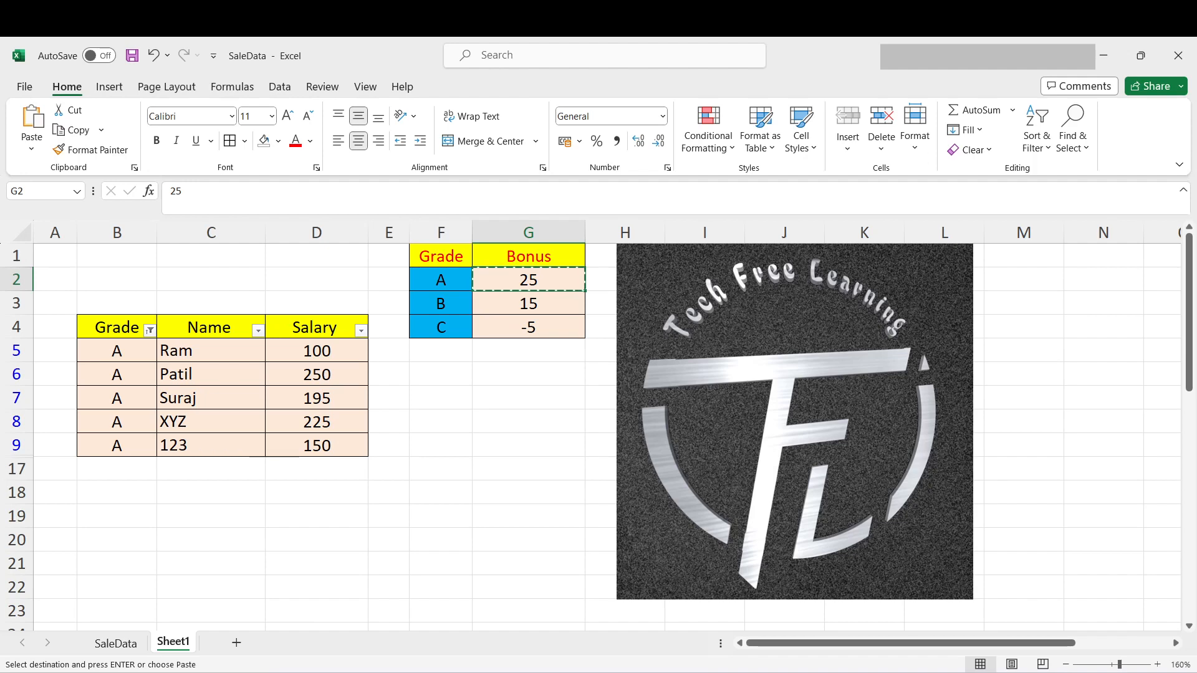
{"action": "left_click_drag", "start_coordinate": [316, 351], "coordinate": [316, 446]}
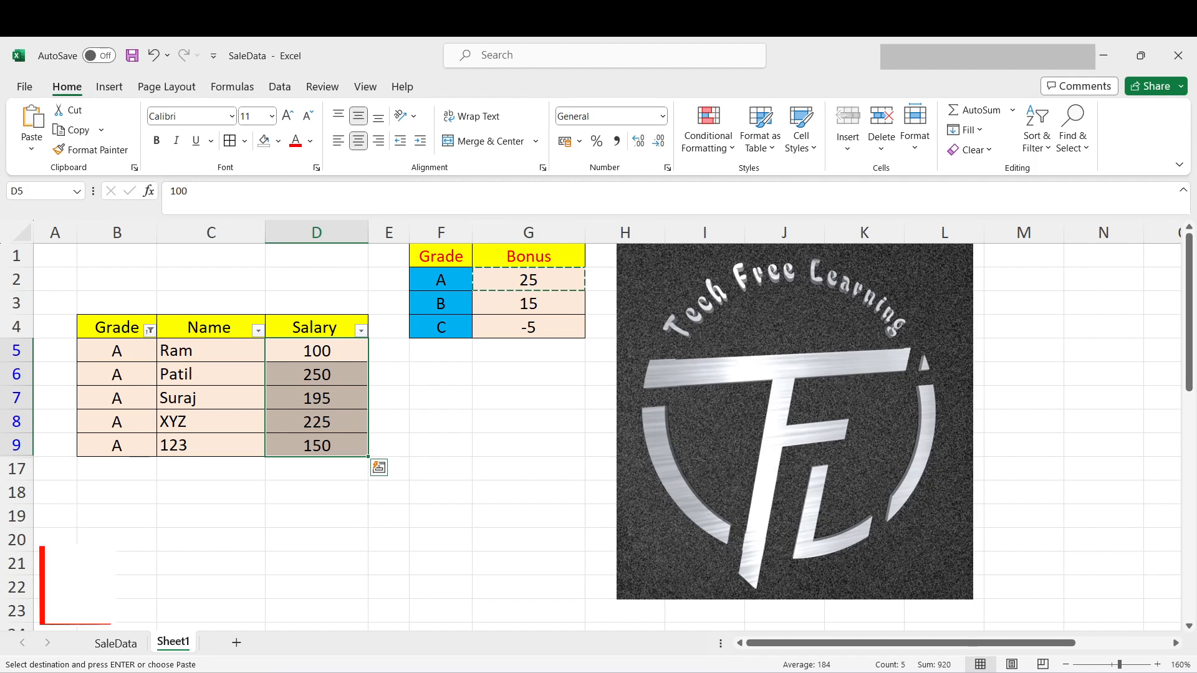
{"action": "key", "text": "ctrl+alt+v"}
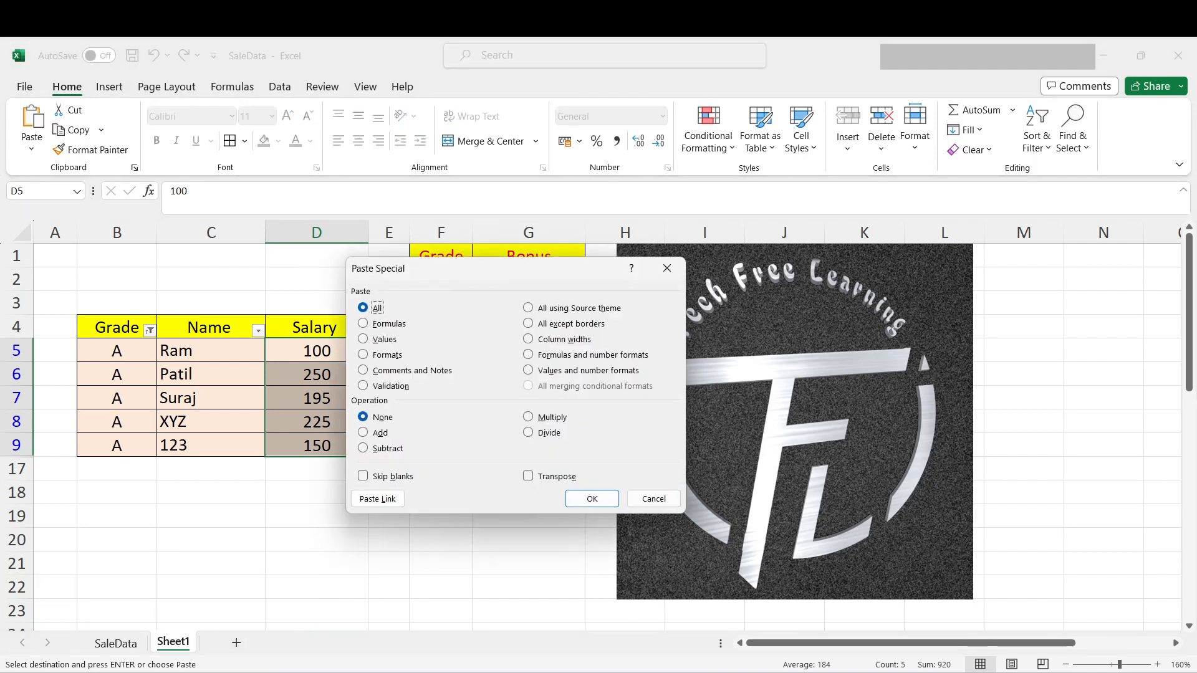
{"action": "key", "text": "Escape"}
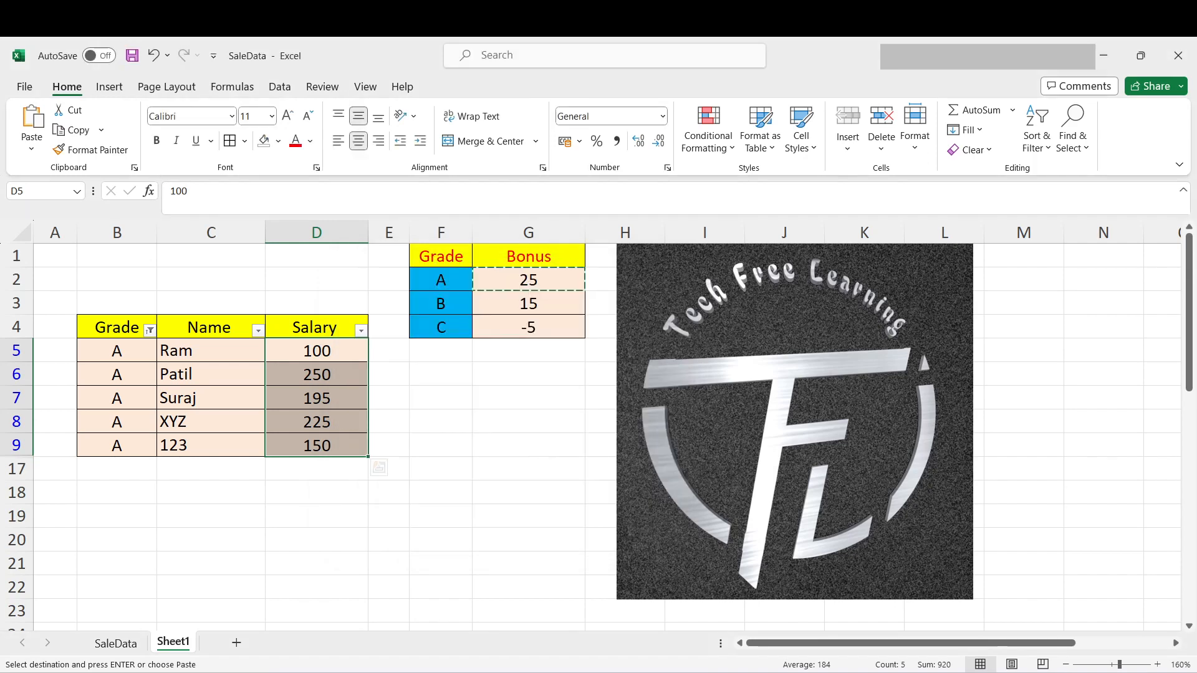
{"action": "left_click", "coordinate": [31, 148]}
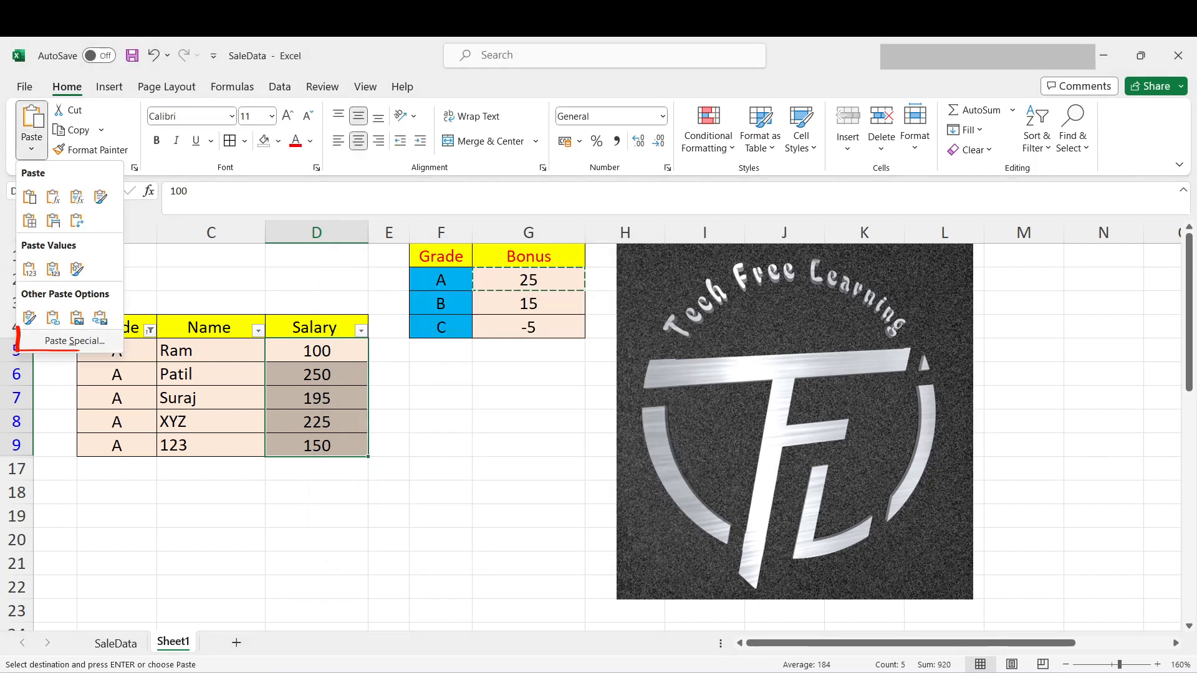
{"action": "left_click", "coordinate": [75, 340]}
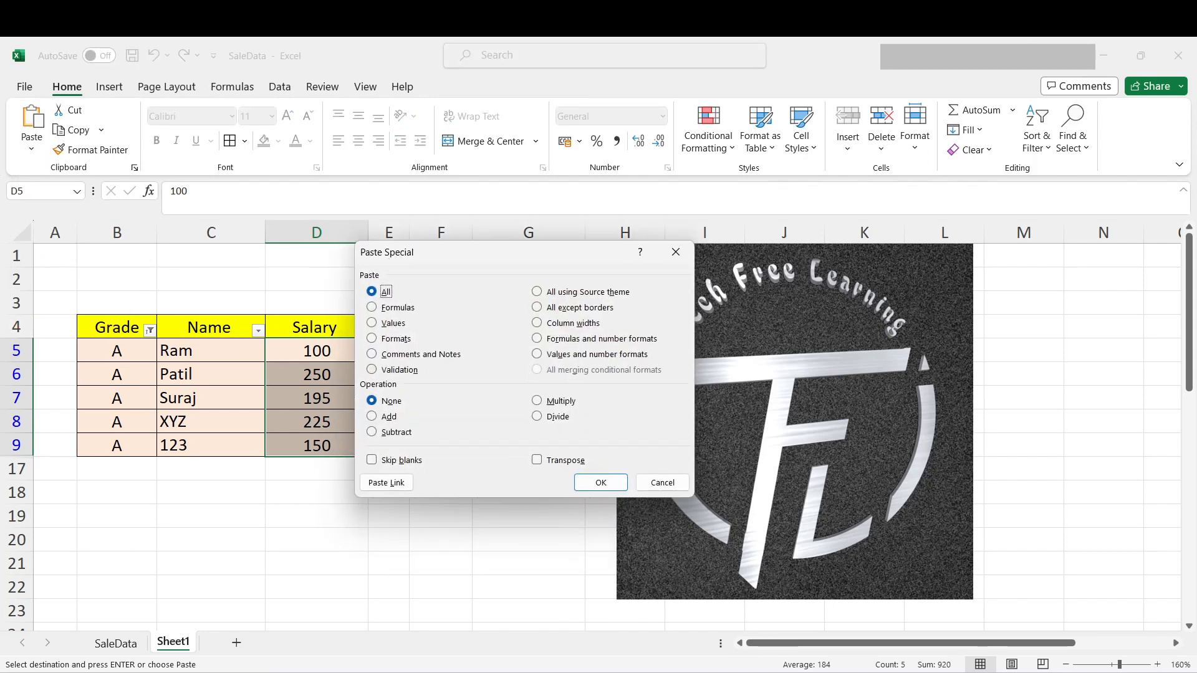
{"action": "left_click", "coordinate": [372, 416]}
{"action": "left_click", "coordinate": [600, 482]}
{"action": "left_click", "coordinate": [440, 492]}
{"action": "left_click_drag", "start_coordinate": [316, 351], "coordinate": [316, 446]}
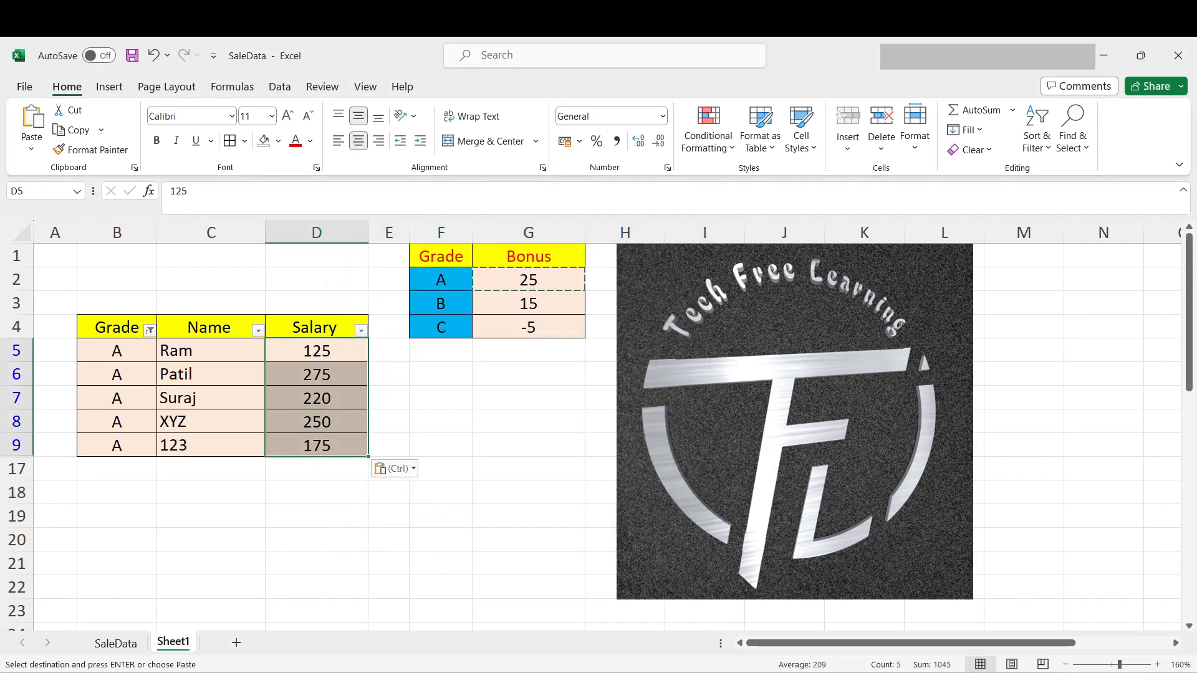
- Change the Grade filter to show only the grade B rows
{"action": "left_click", "coordinate": [150, 331]}
{"action": "double_click", "coordinate": [198, 505]}
{"action": "left_click", "coordinate": [198, 532]}
{"action": "left_click", "coordinate": [297, 650]}
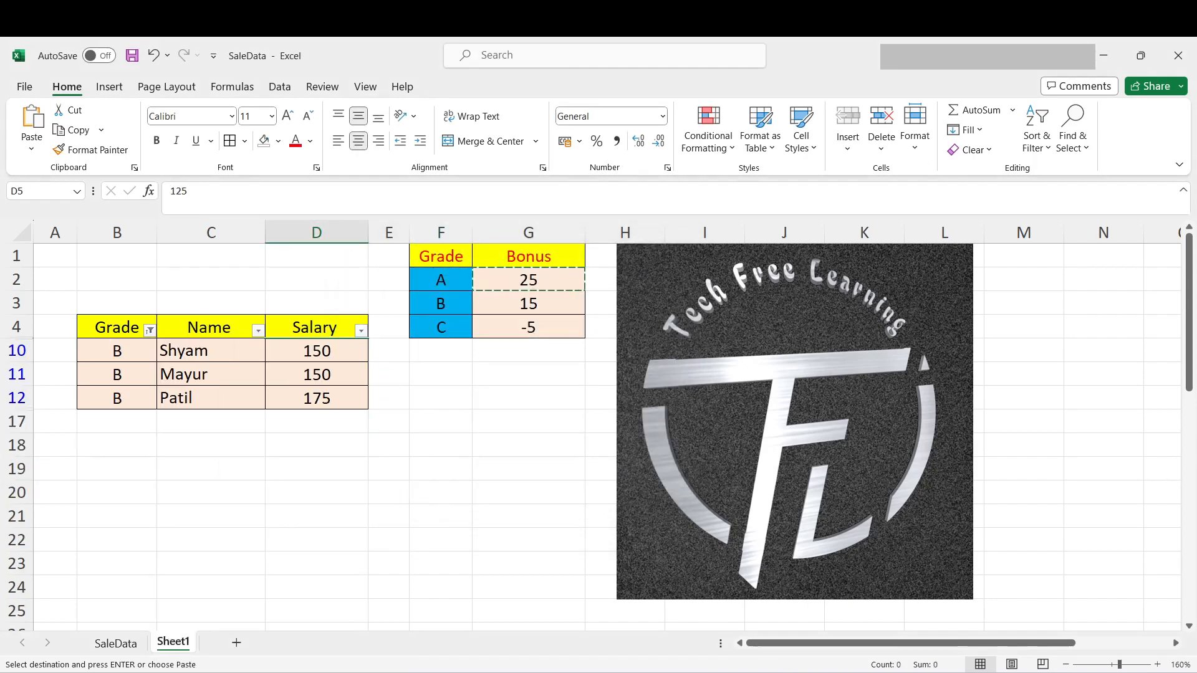
- Add the grade B bonus from G3 to the salaries in D10:D12 using Paste Special with the Add operation
{"action": "left_click", "coordinate": [529, 304]}
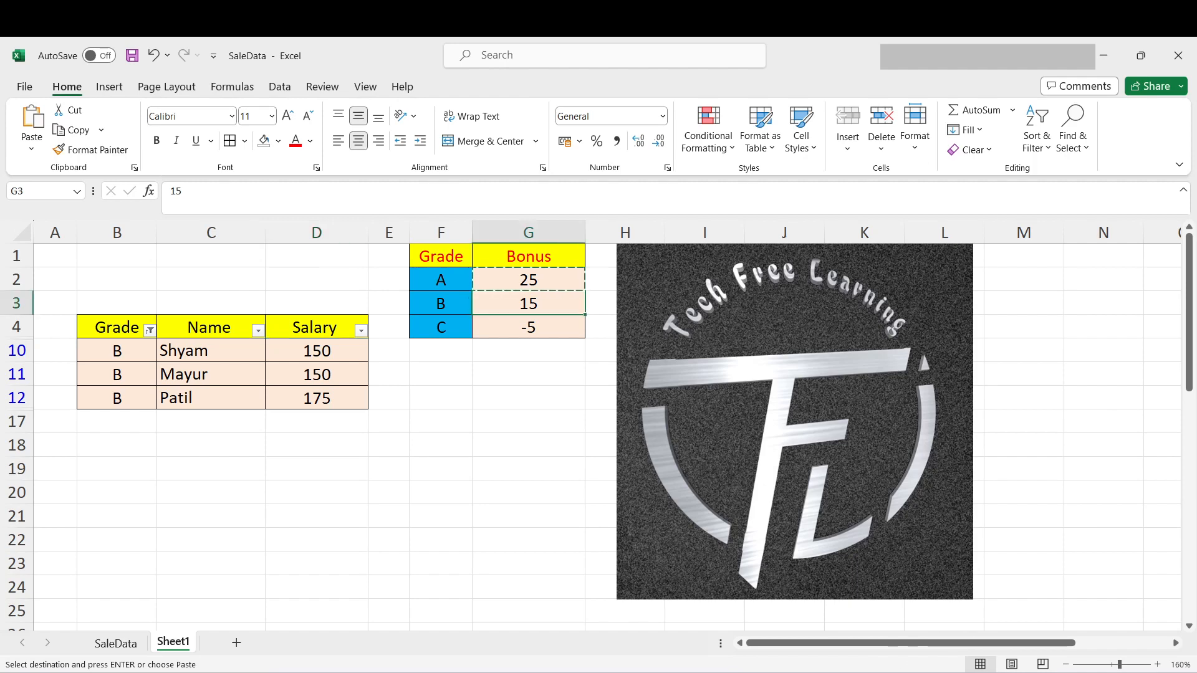
{"action": "key", "text": "Escape"}
{"action": "key", "text": "ctrl+c"}
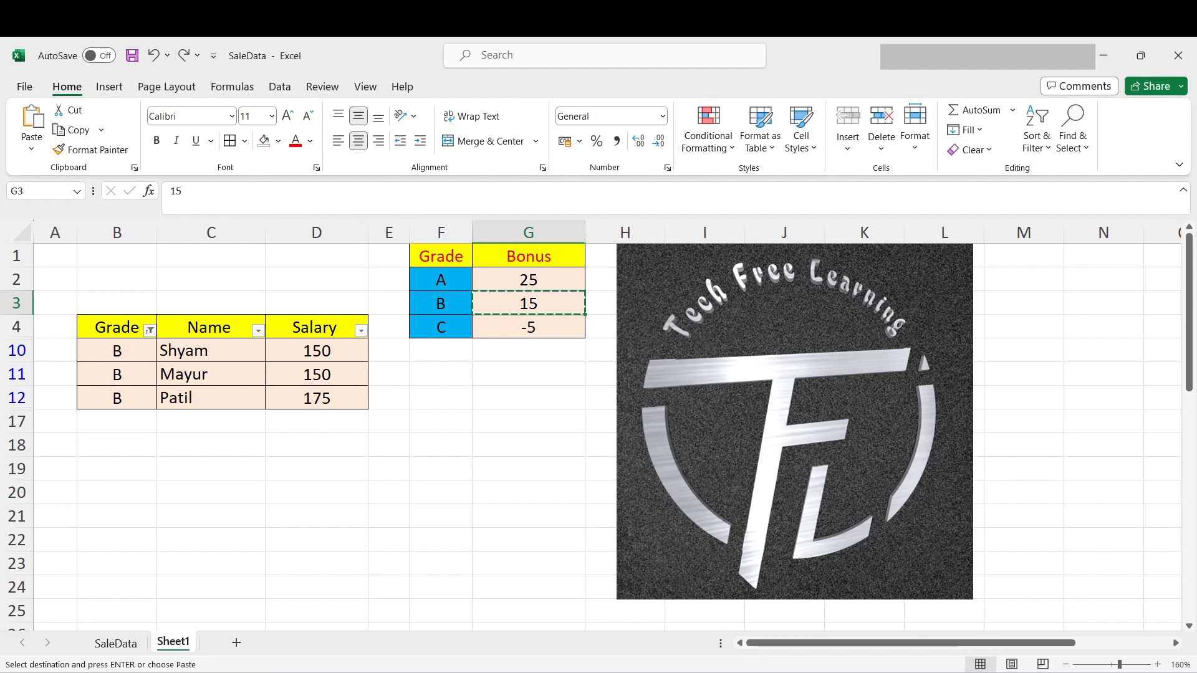
{"action": "left_click_drag", "start_coordinate": [317, 350], "coordinate": [317, 398]}
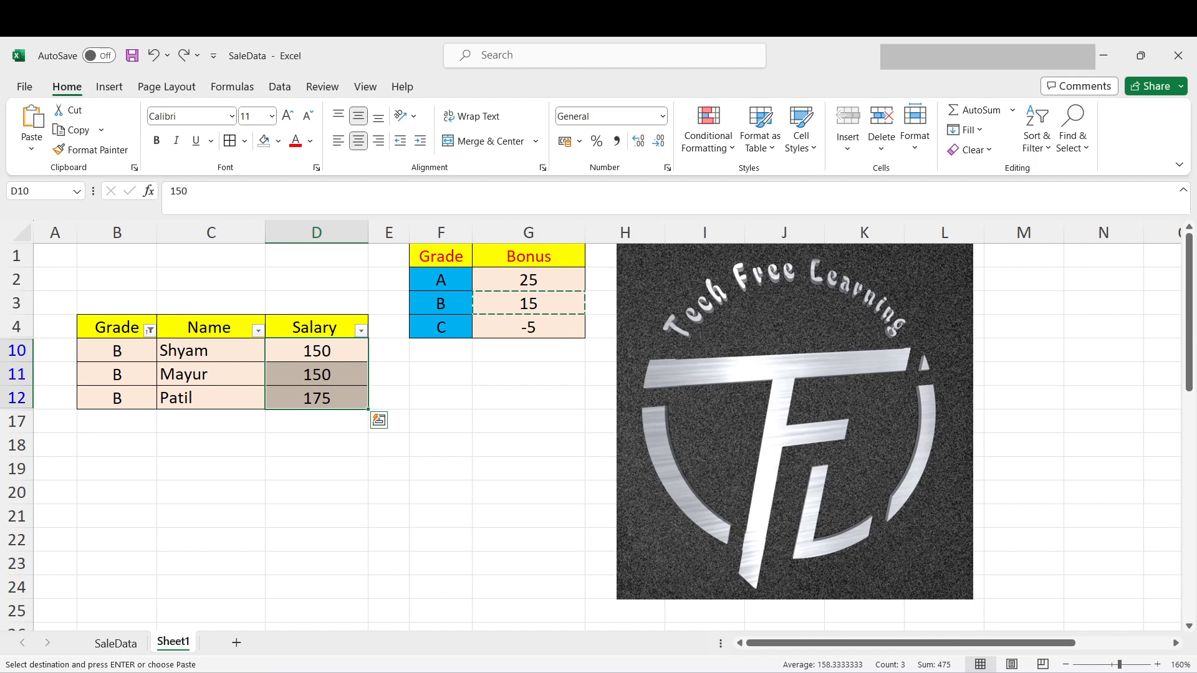
{"action": "key", "text": "ctrl+alt+v"}
{"action": "key", "text": "d"}
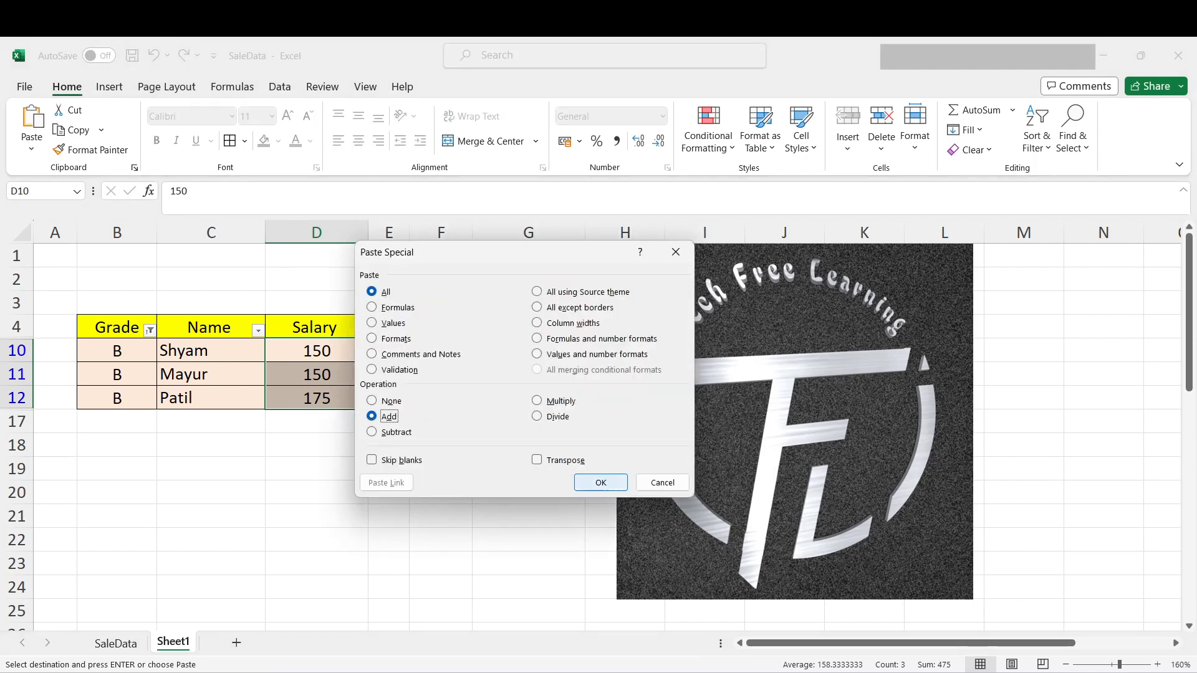
{"action": "left_click", "coordinate": [601, 483]}
{"action": "left_click", "coordinate": [389, 468]}
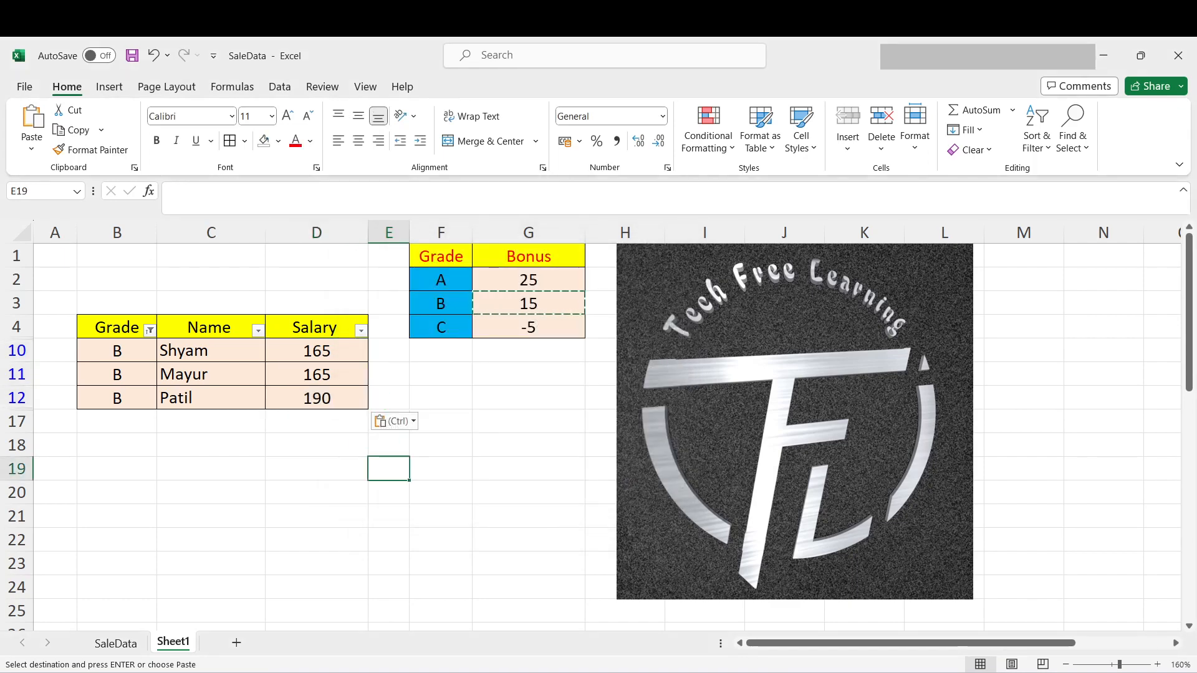
- Change the Grade filter to show only the grade C rows
{"action": "left_click", "coordinate": [149, 330]}
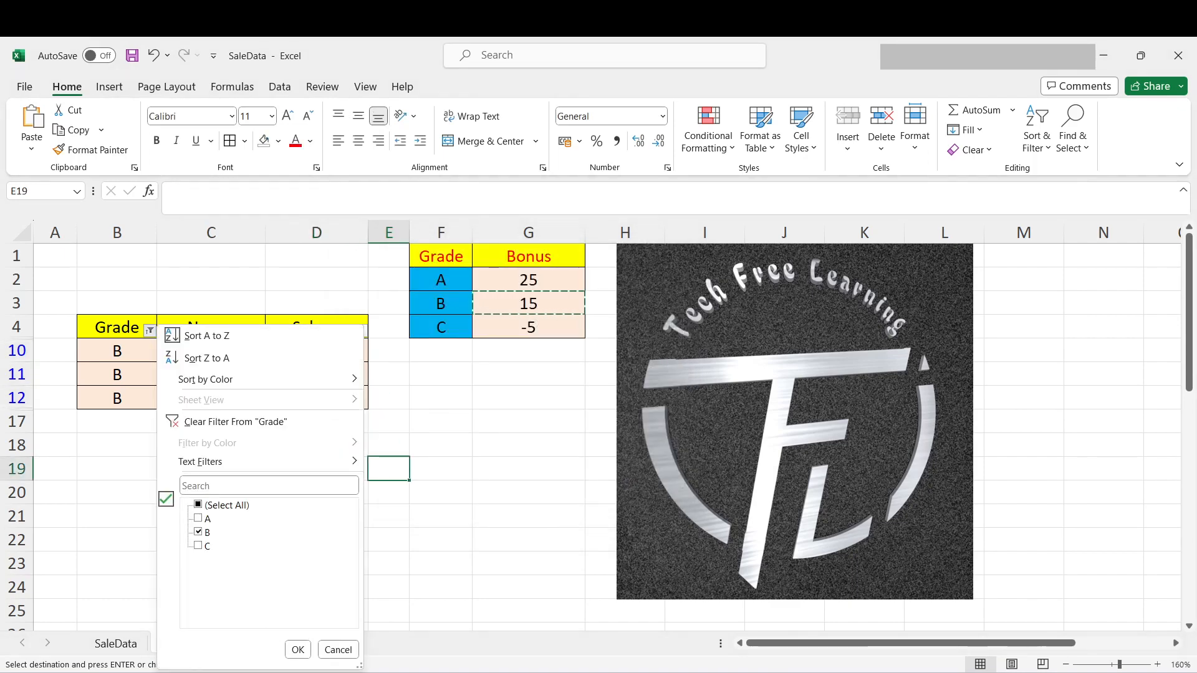
{"action": "left_click", "coordinate": [198, 532]}
{"action": "left_click", "coordinate": [199, 546]}
{"action": "left_click", "coordinate": [297, 650]}
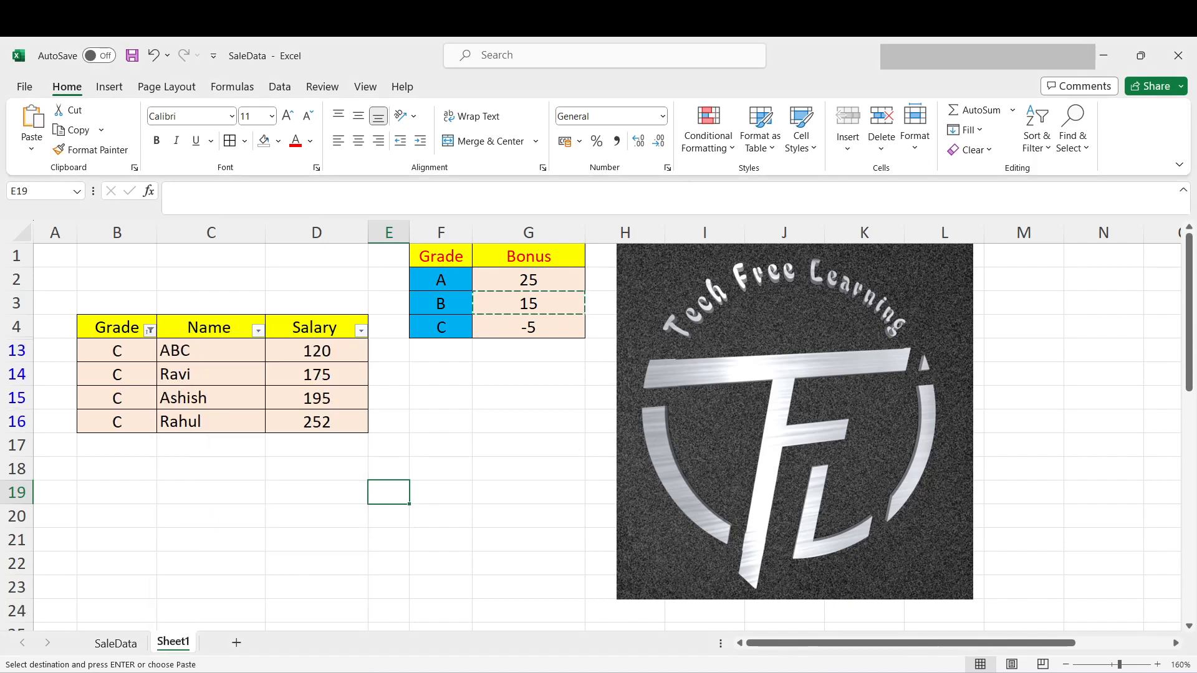
- Apply the grade C deduction from G4 to the salaries in D13:D16 using Paste Special with the Add operation
{"action": "left_click", "coordinate": [528, 327]}
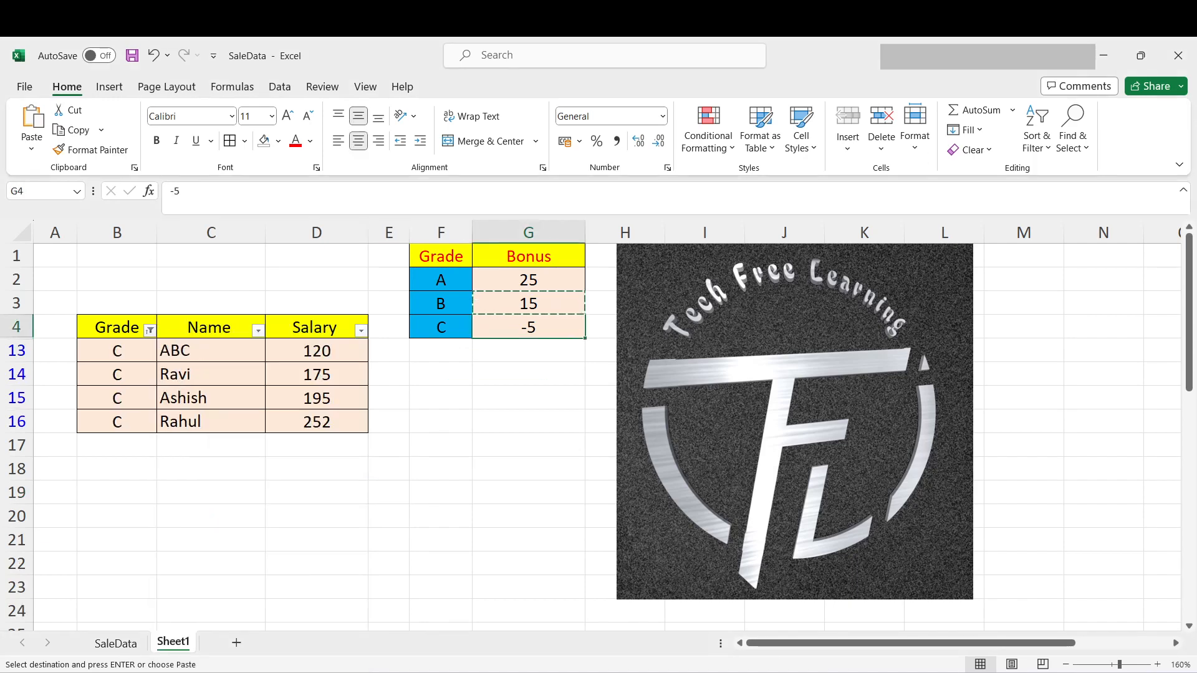
{"action": "key", "text": "ctrl+c"}
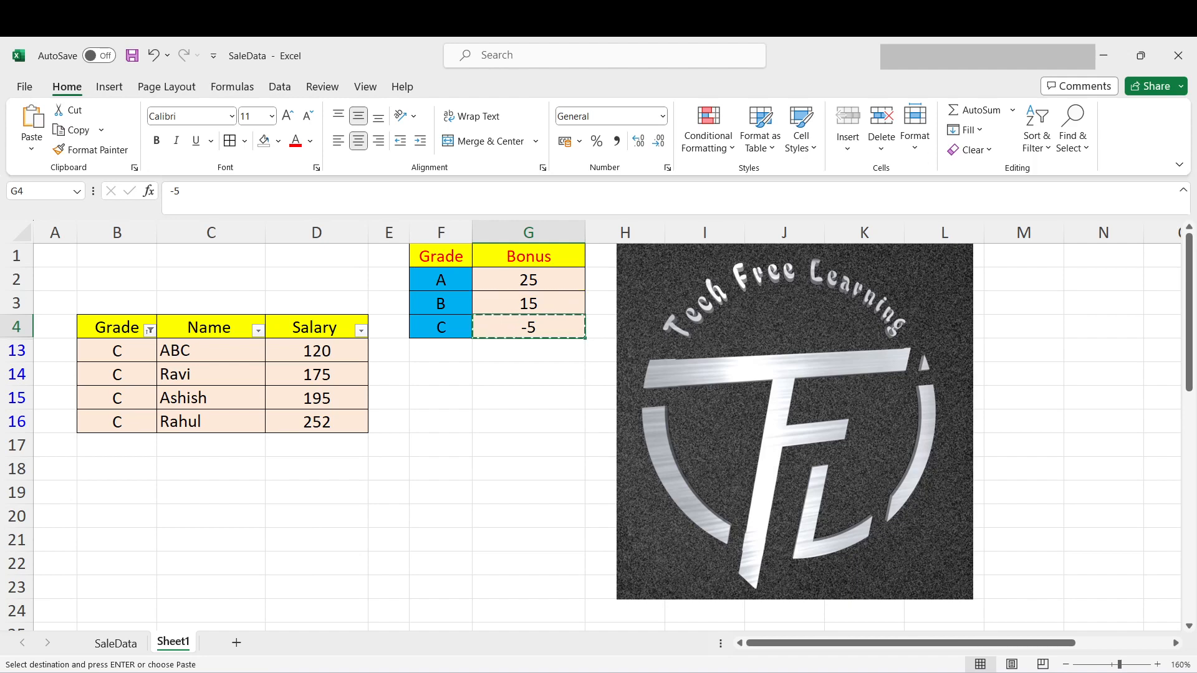
{"action": "left_click_drag", "start_coordinate": [317, 351], "coordinate": [317, 423]}
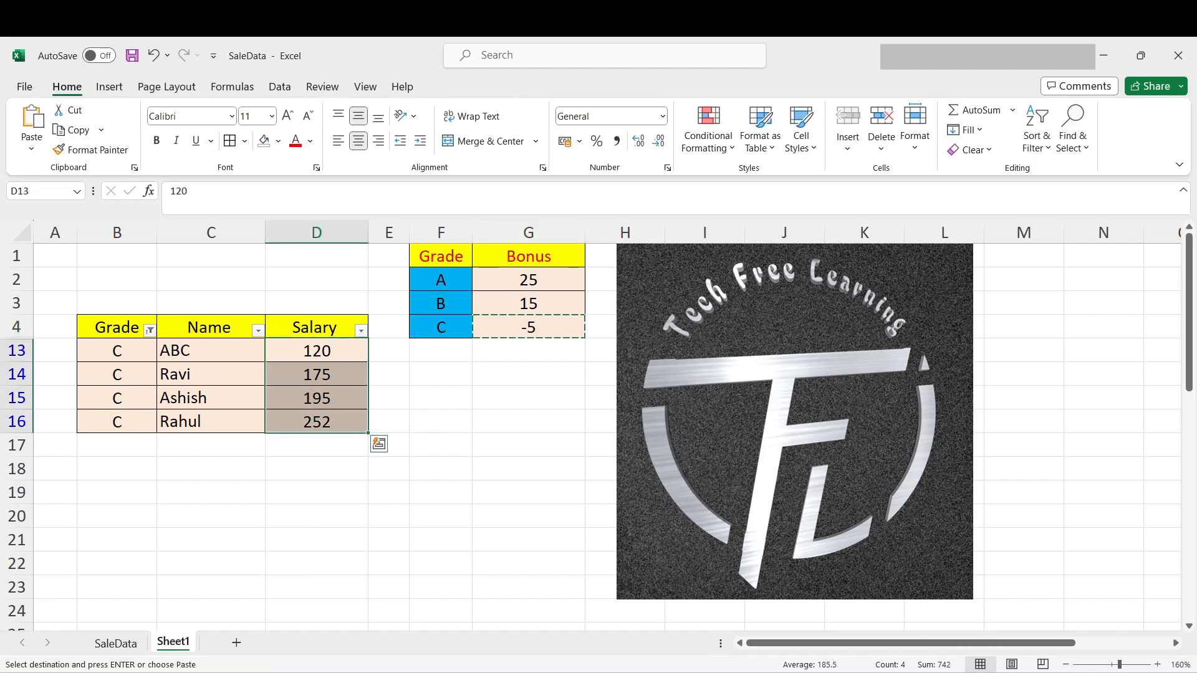
{"action": "key", "text": "ctrl+alt+v"}
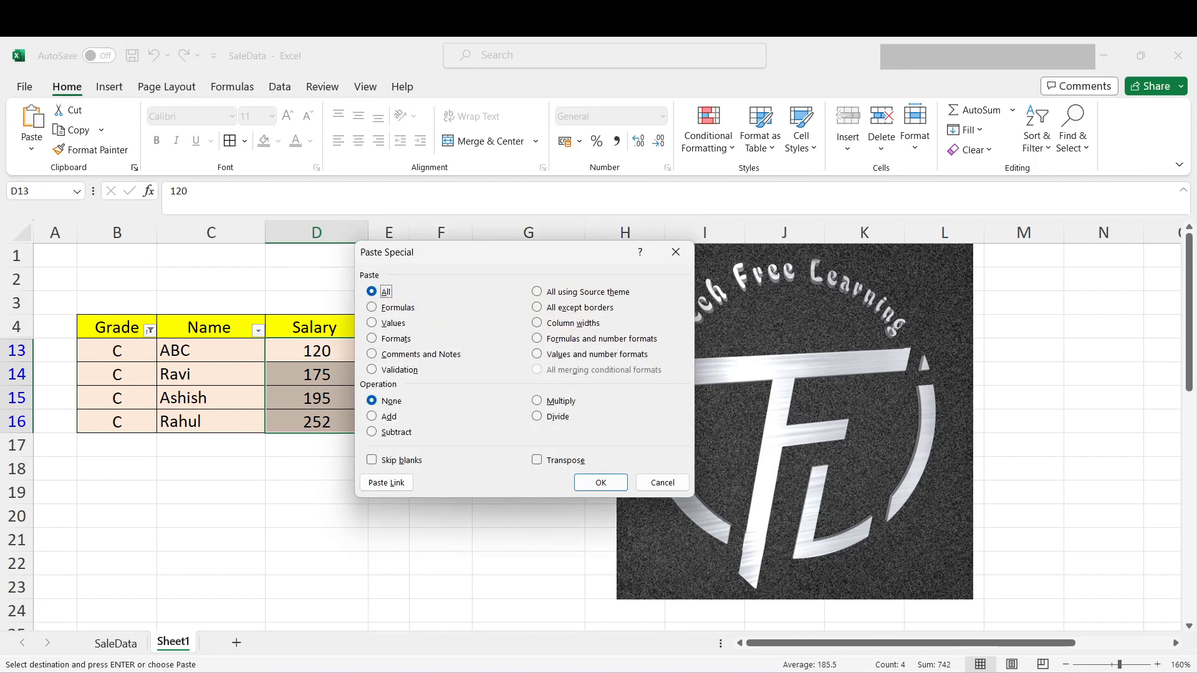
{"action": "left_click", "coordinate": [381, 416]}
{"action": "left_click", "coordinate": [601, 482]}
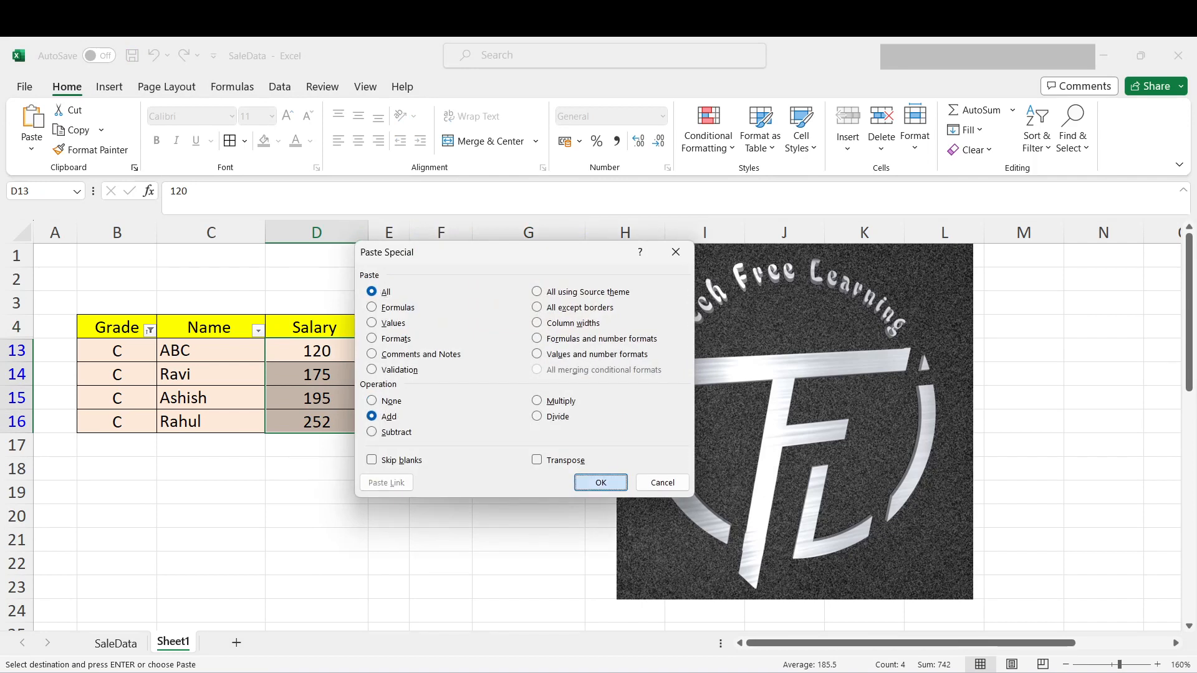
{"action": "left_click", "coordinate": [316, 492]}
- Clear the filter from the Grade column and review the updated salaries in D5:D16
{"action": "left_click", "coordinate": [149, 331]}
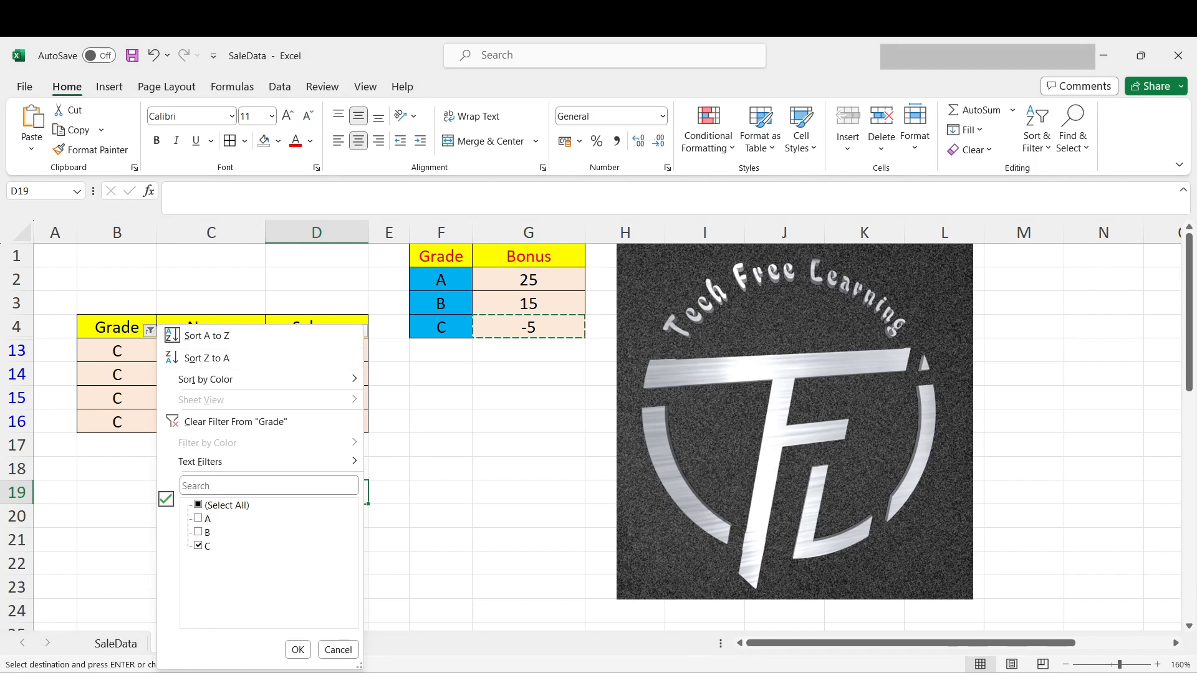
{"action": "left_click", "coordinate": [187, 422]}
{"action": "left_click", "coordinate": [528, 468]}
{"action": "left_click_drag", "start_coordinate": [317, 351], "coordinate": [317, 611]}
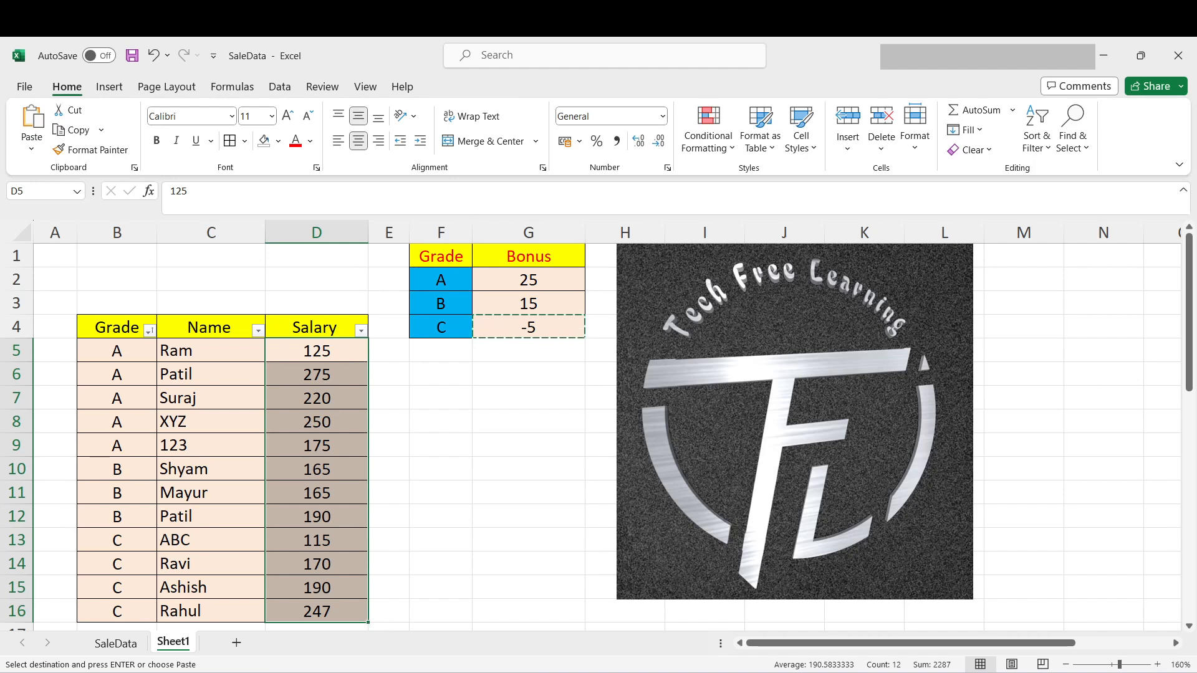
{"action": "left_click_drag", "start_coordinate": [317, 351], "coordinate": [316, 611]}
{"action": "left_click", "coordinate": [441, 445]}
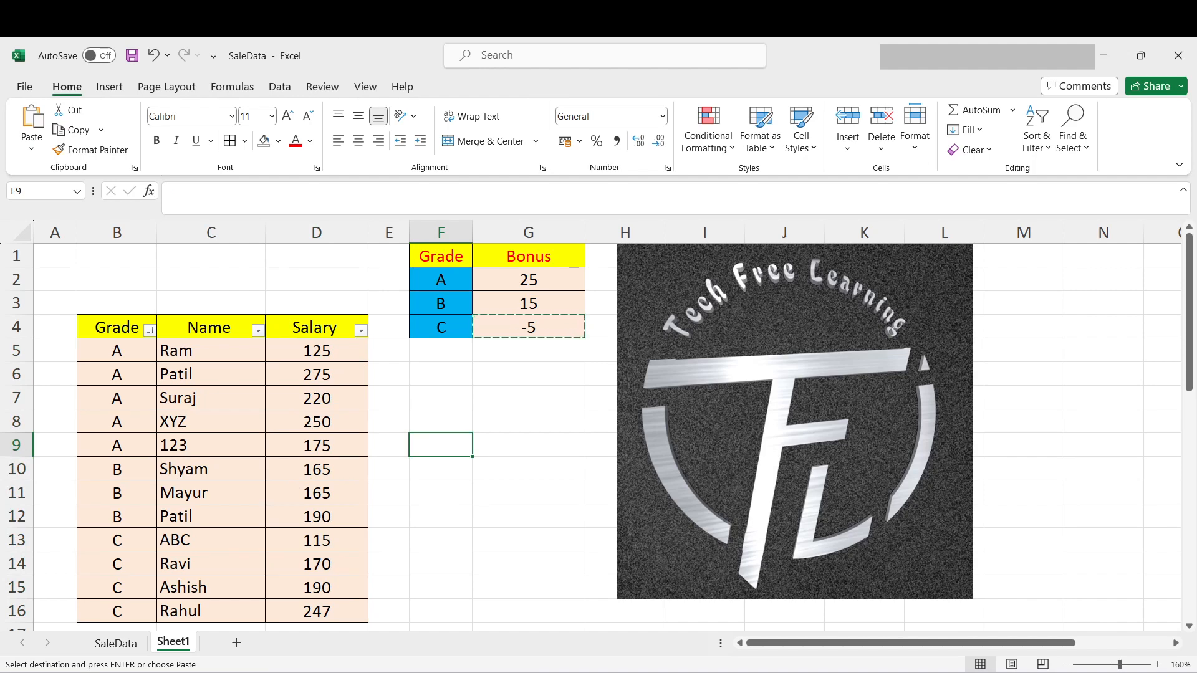
{"action": "left_click", "coordinate": [317, 374]}
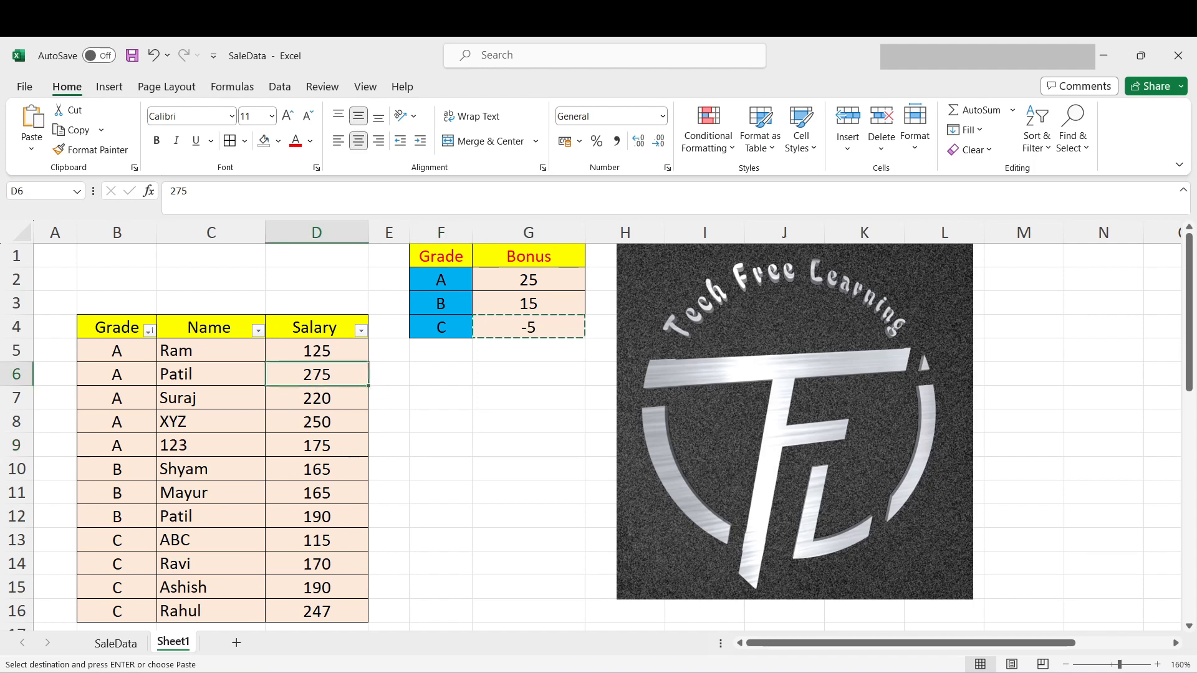
- Undo the three Paste Special additions to the salaries and the sort by grade
{"action": "key", "text": "ctrl+z"}
{"action": "key", "text": "ctrl+z"}
{"action": "key", "text": "ctrl+z"}
{"action": "key", "text": "ctrl+z"}
{"action": "key", "text": "ctrl+z"}
{"action": "key", "text": "ctrl+z"}
{"action": "key", "text": "ctrl+z"}
{"action": "key", "text": "ctrl+z"}
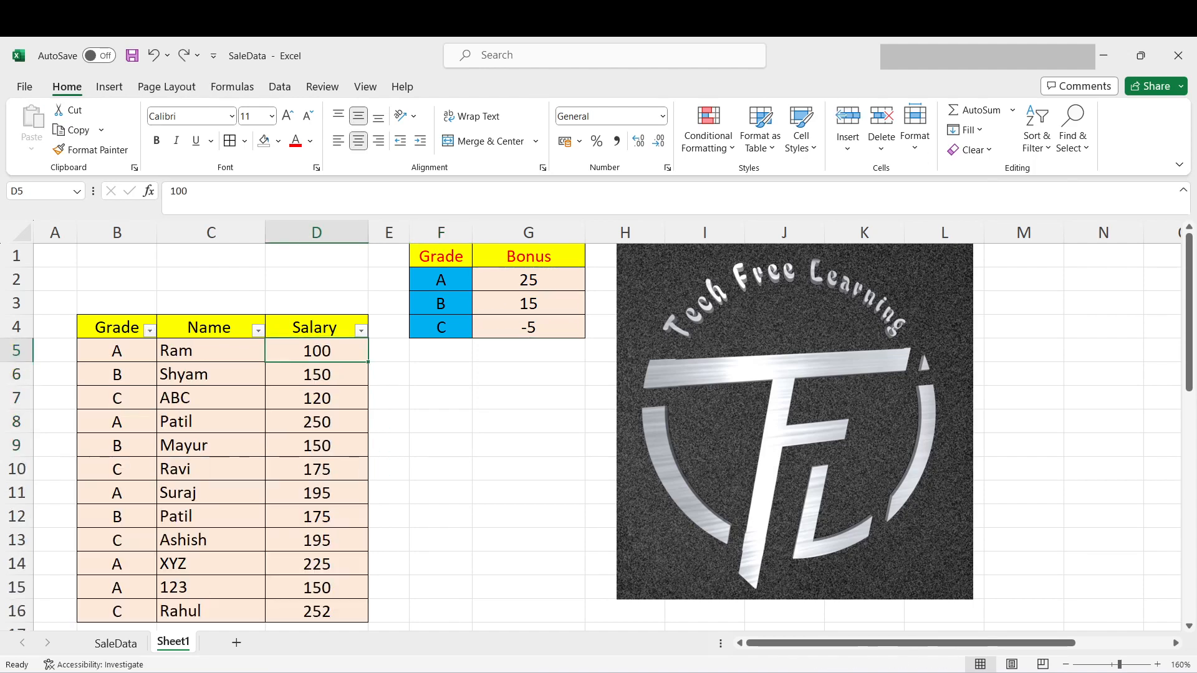
- Remove the filter from the salary data and convert B4:D16 into a table with headers
{"action": "key", "text": "ctrl+shift+Down"}
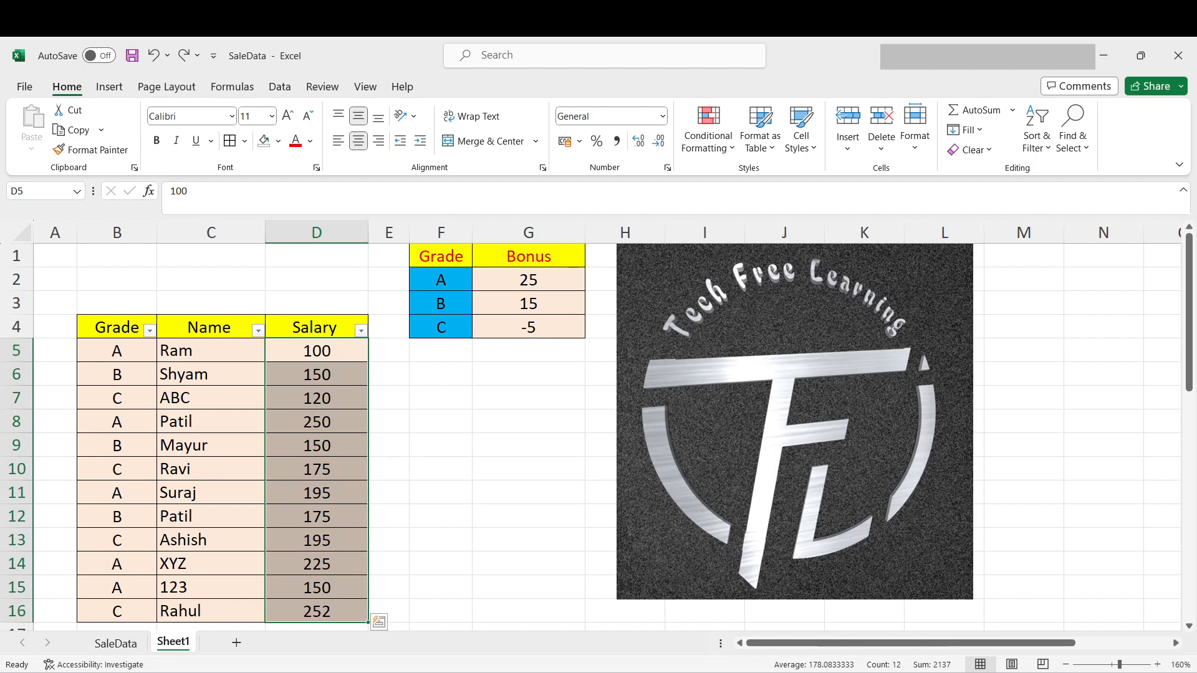
{"action": "left_click", "coordinate": [316, 351]}
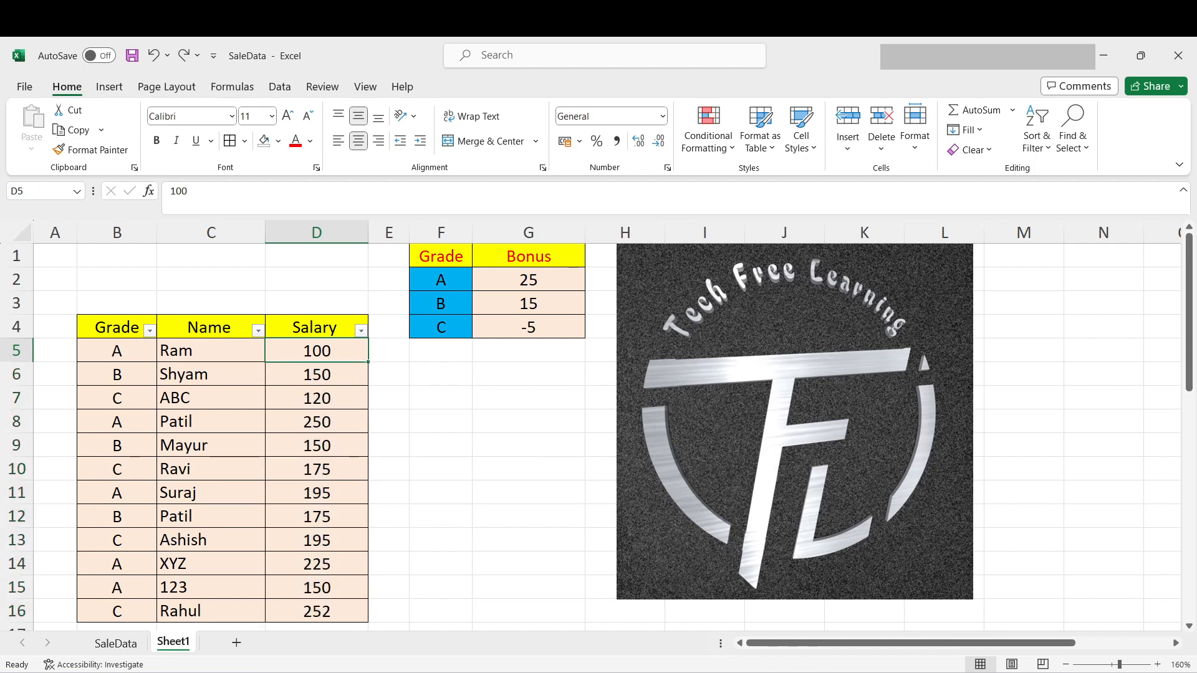
{"action": "left_click", "coordinate": [17, 328]}
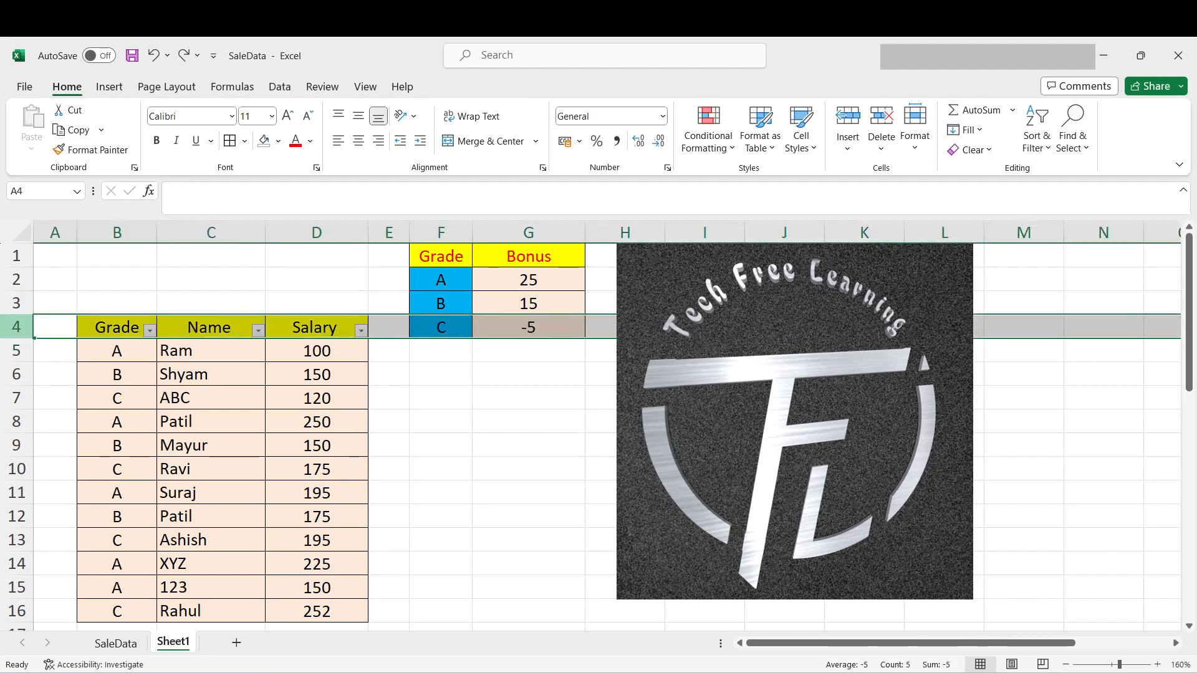
{"action": "left_click_drag", "start_coordinate": [117, 327], "coordinate": [317, 611]}
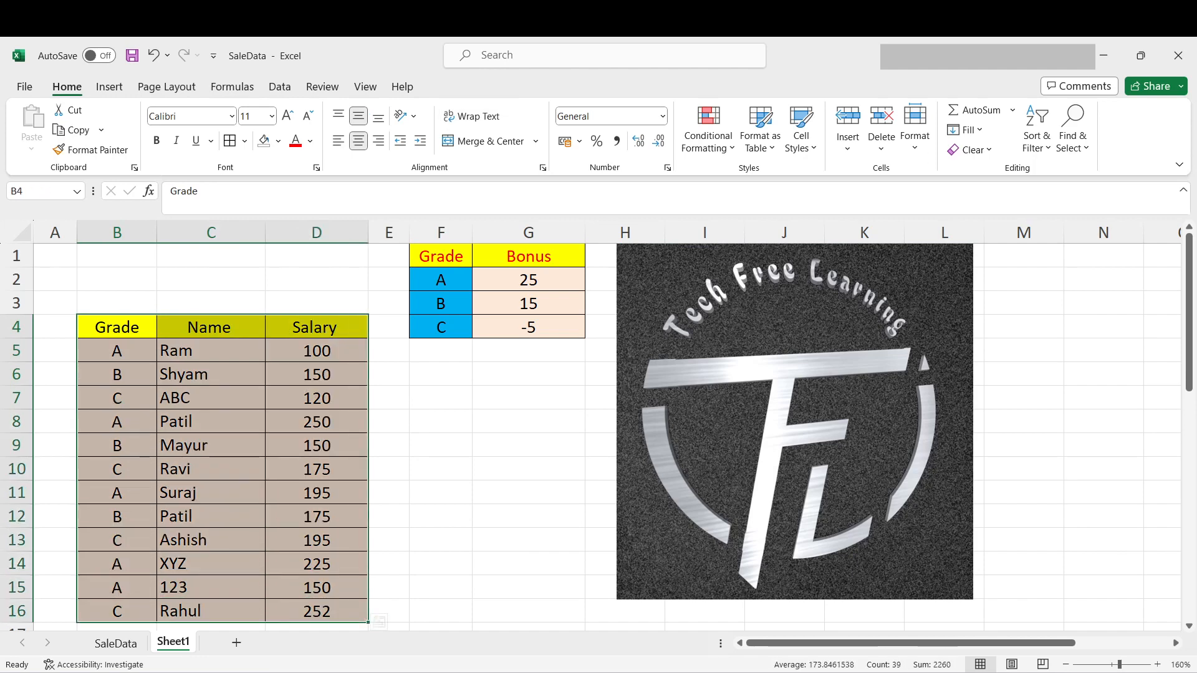
{"action": "key", "text": "ctrl+t"}
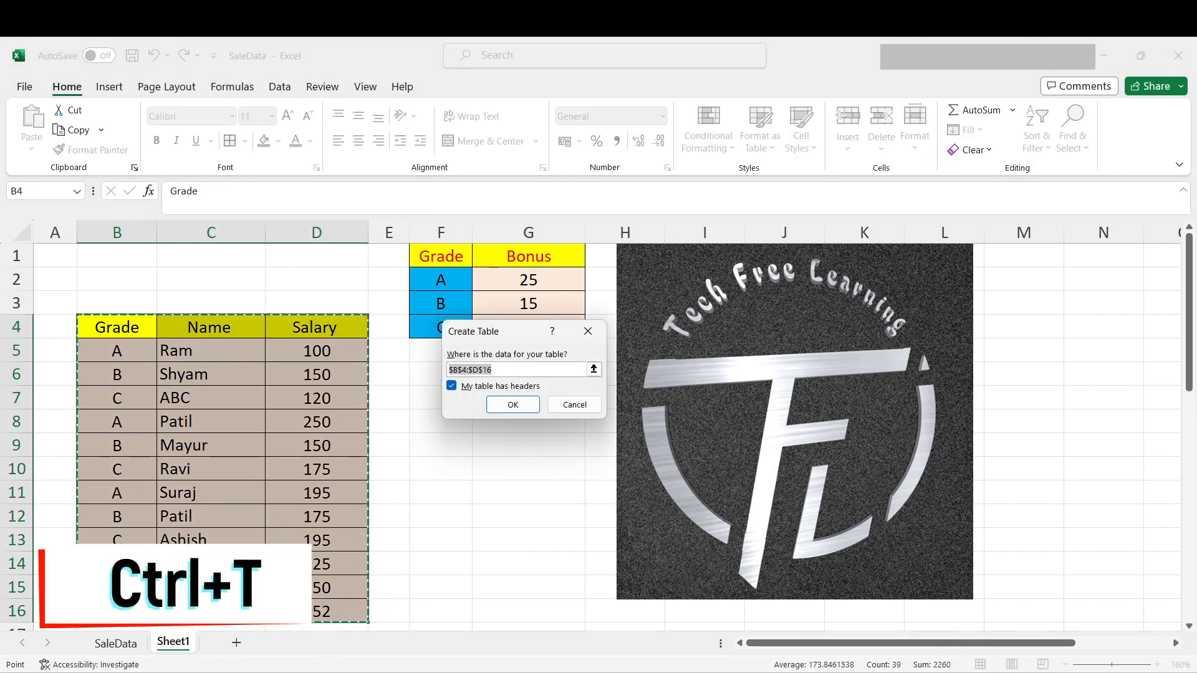
{"action": "key", "text": "Return"}
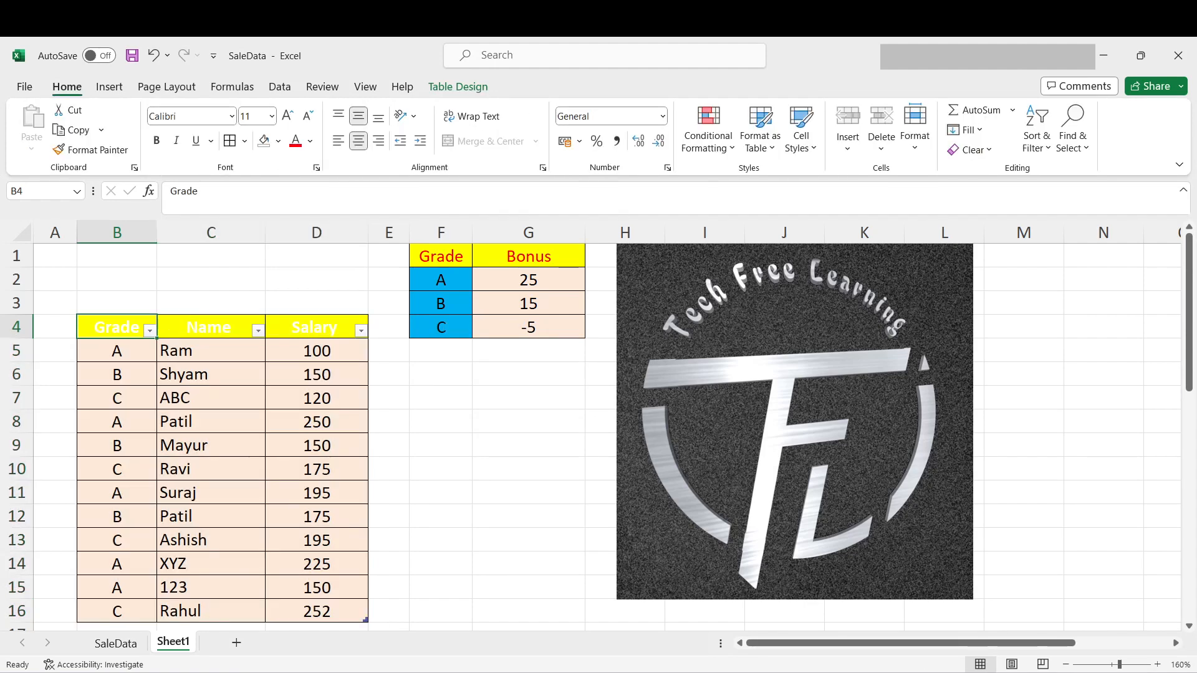
- Insert a slicer on the Grade field for the salary table B4:D16
{"action": "left_click_drag", "start_coordinate": [117, 327], "coordinate": [316, 611]}
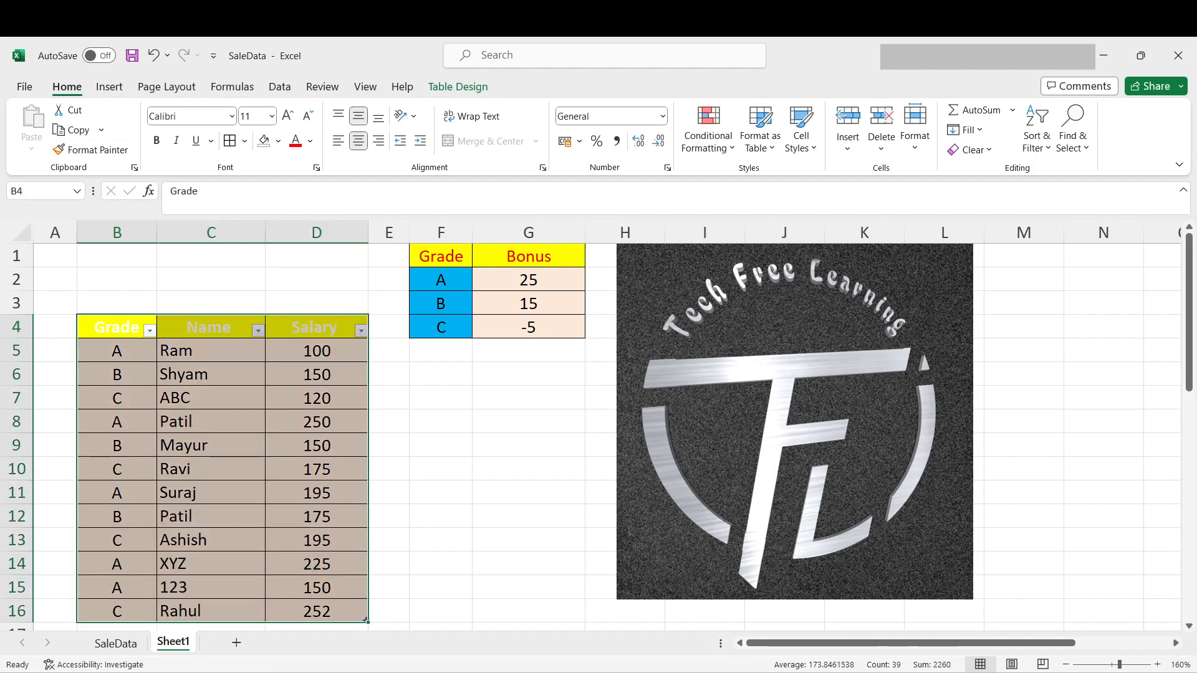
{"action": "left_click", "coordinate": [109, 87]}
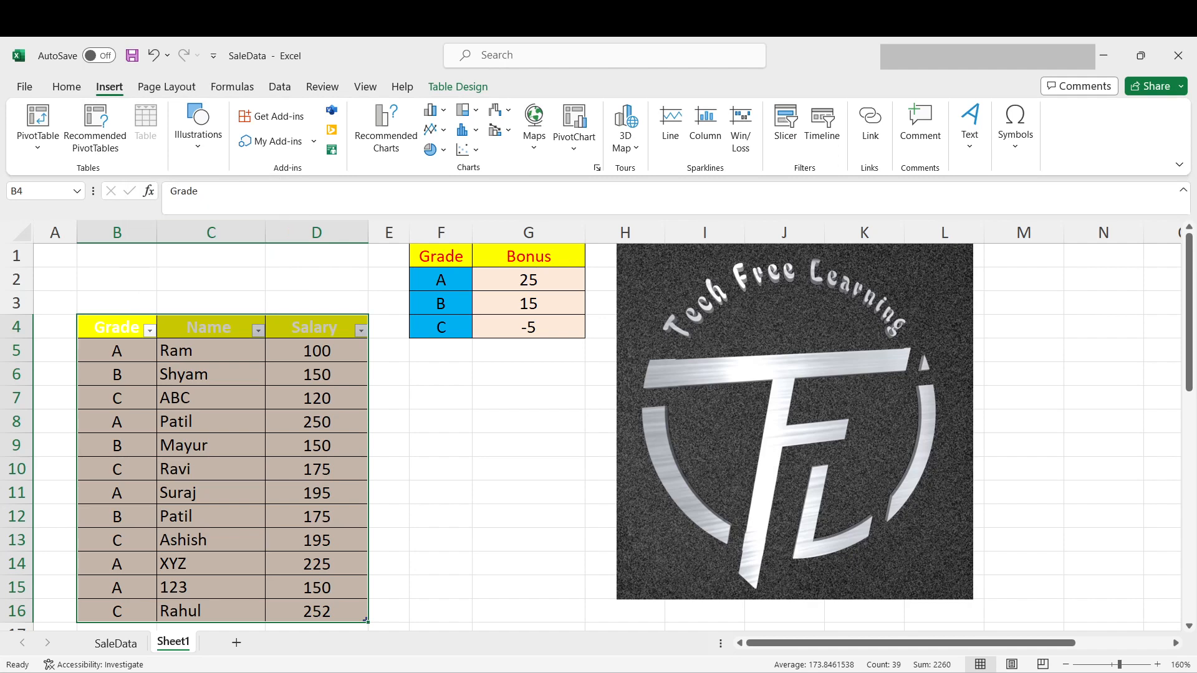
{"action": "left_click", "coordinate": [211, 397]}
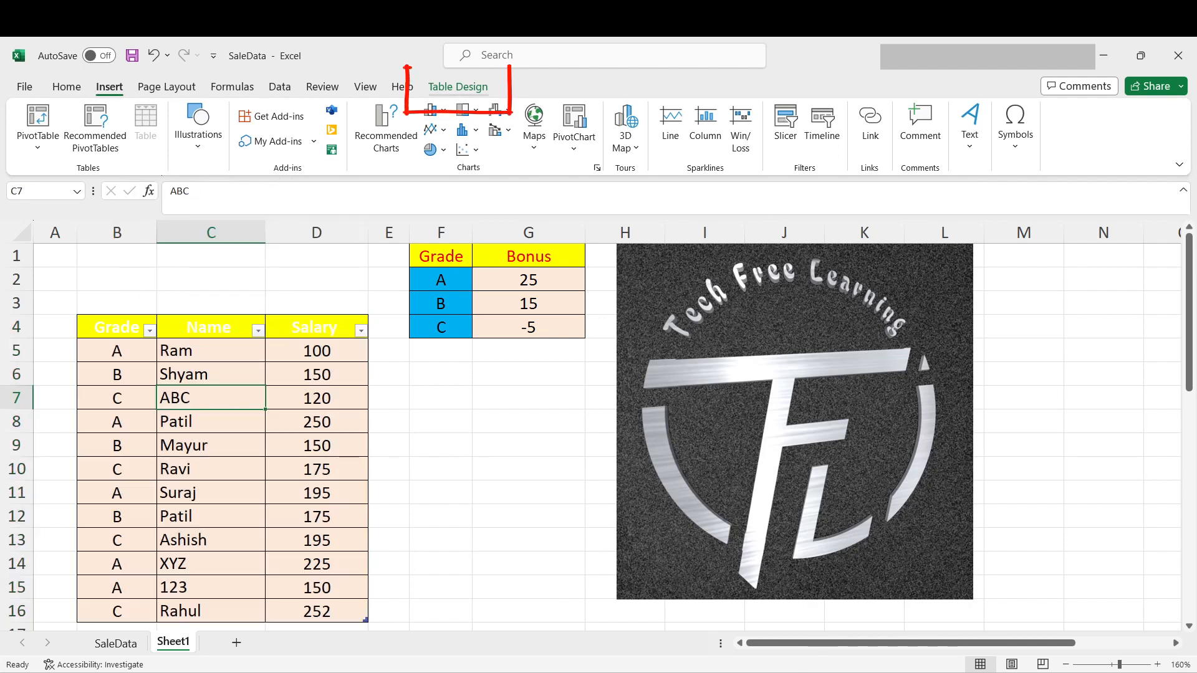
{"action": "left_click", "coordinate": [458, 87]}
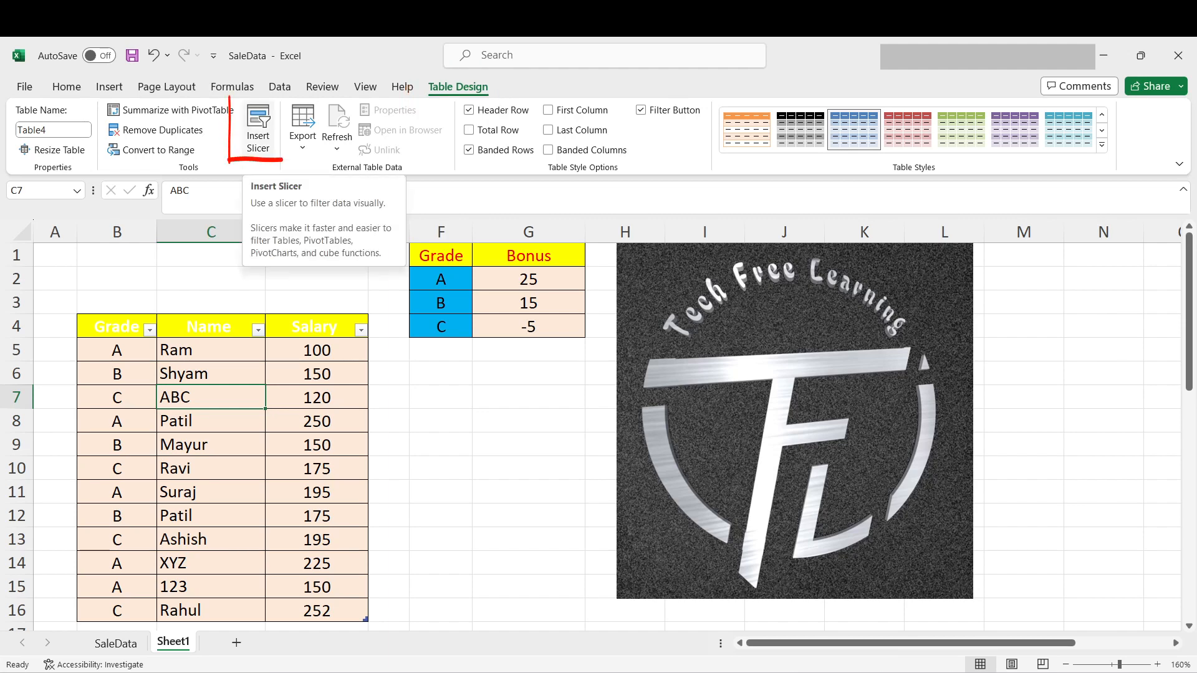
{"action": "left_click", "coordinate": [258, 131]}
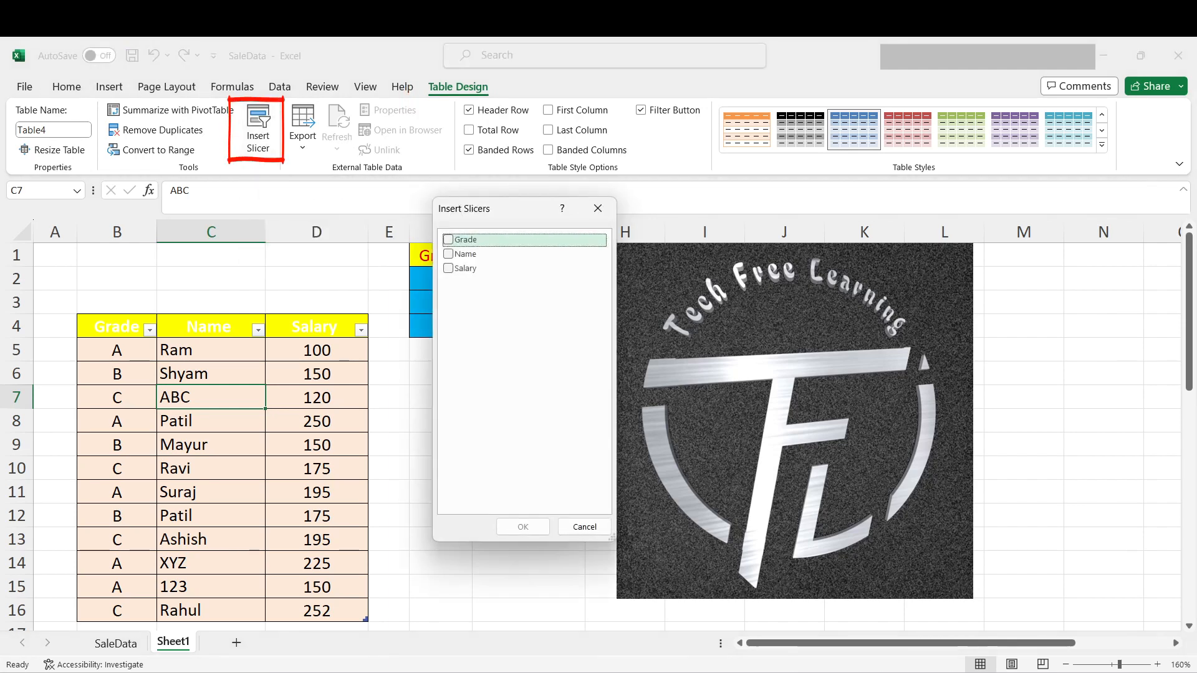
{"action": "mouse_move", "coordinate": [501, 210]}
{"action": "left_mouse_down"}
{"action": "mouse_move", "coordinate": [473, 266]}
{"action": "mouse_move", "coordinate": [483, 294]}
{"action": "left_mouse_up"}
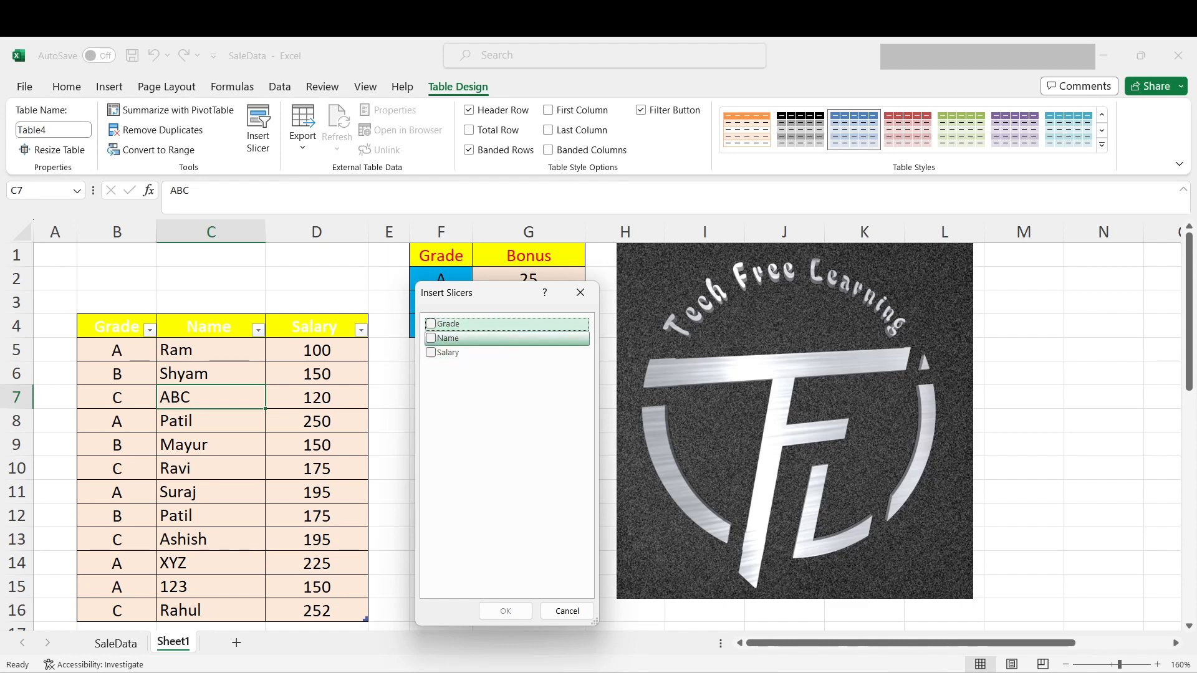
{"action": "left_click_drag", "start_coordinate": [465, 292], "coordinate": [443, 360]}
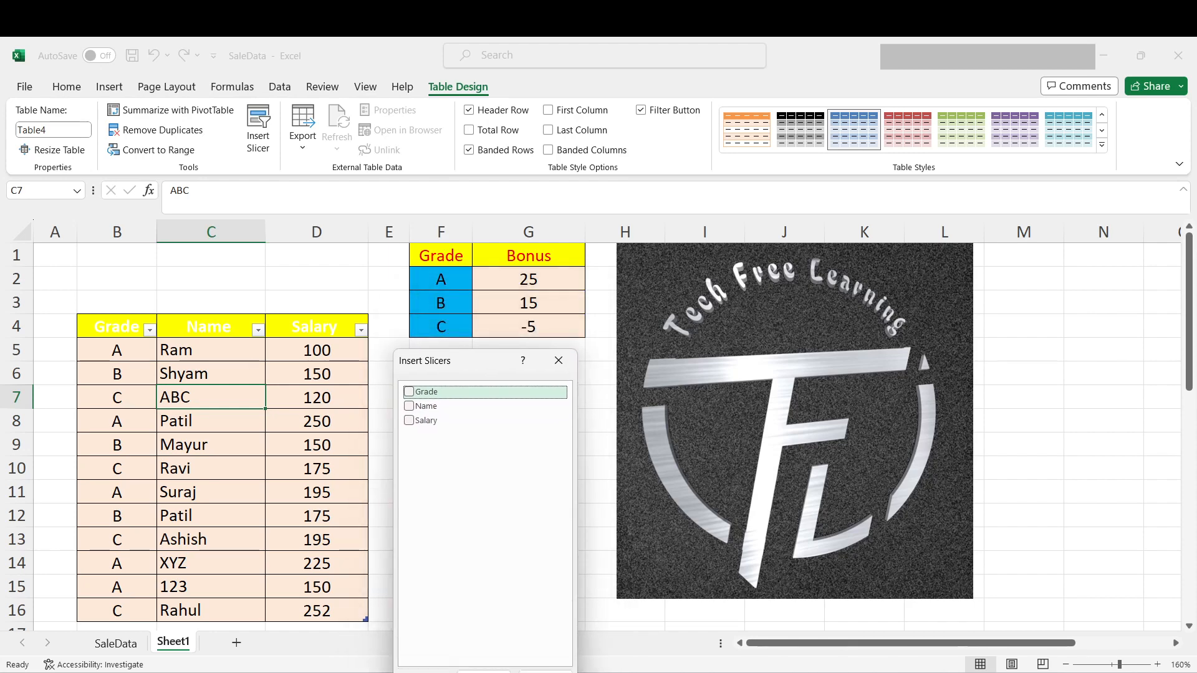
{"action": "left_click_drag", "start_coordinate": [443, 360], "coordinate": [447, 283]}
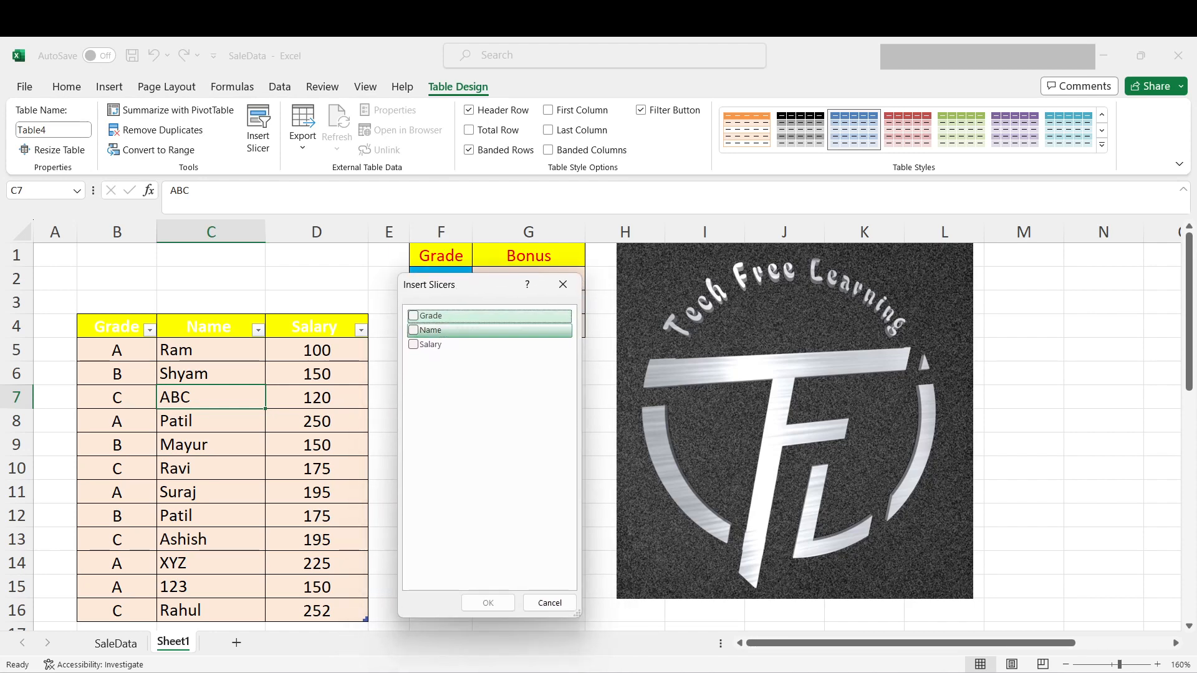
{"action": "key", "text": "space"}
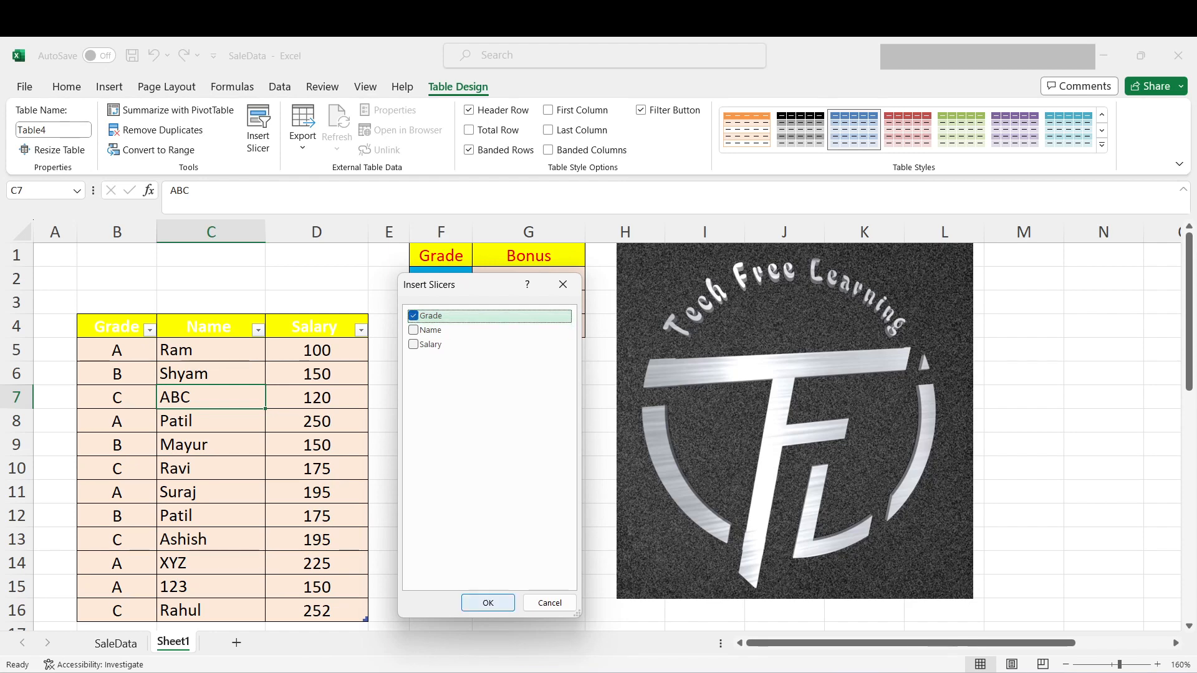
{"action": "key", "text": "Return"}
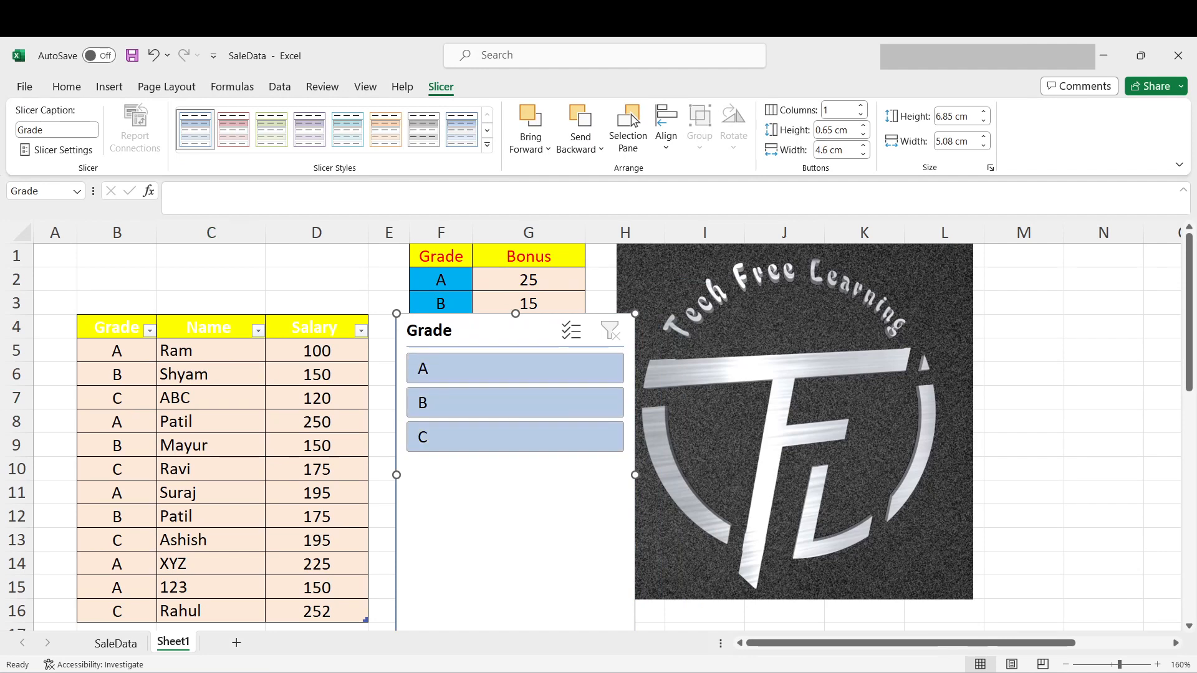
- Set the Grade slicer to 3 columns and move it just below the bonus table
{"action": "left_click", "coordinate": [855, 107]}
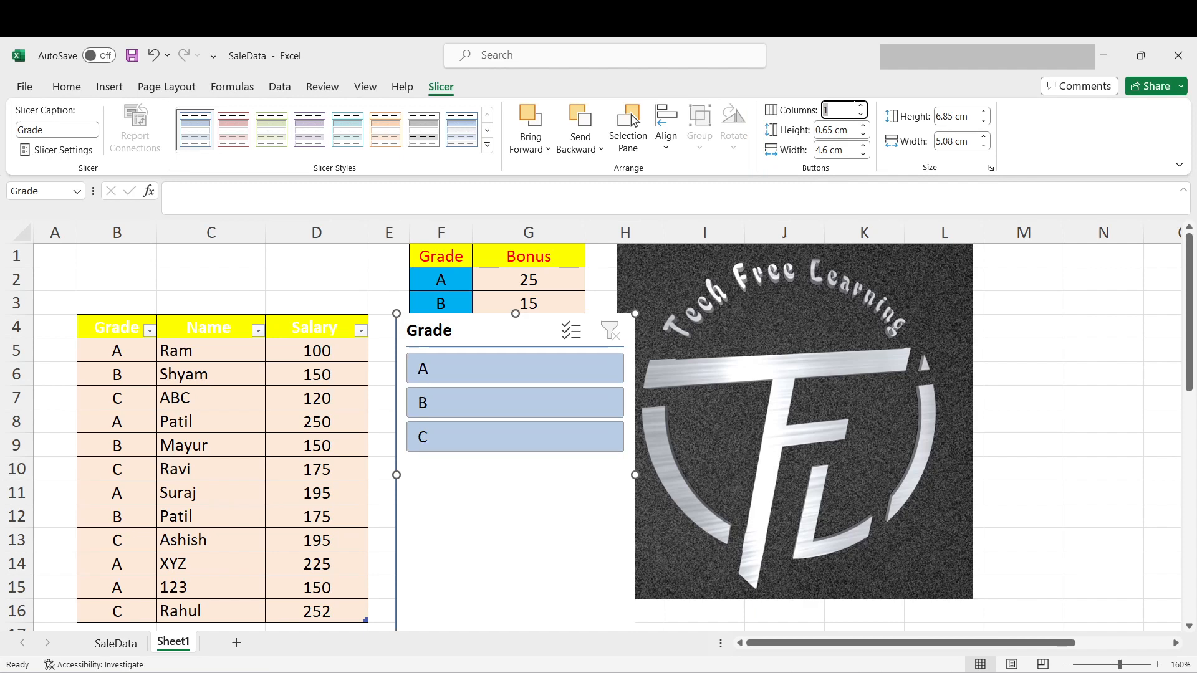
{"action": "type", "text": "3"}
{"action": "key", "text": "Return"}
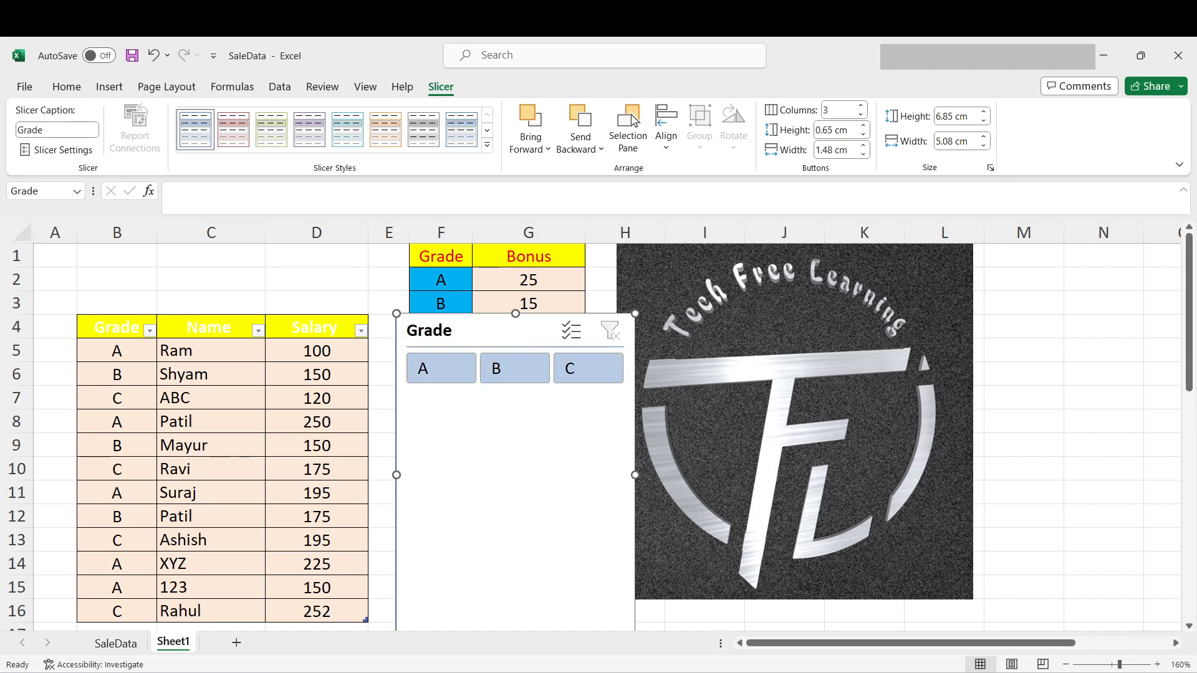
{"action": "left_click_drag", "start_coordinate": [502, 330], "coordinate": [500, 370]}
{"action": "left_click", "coordinate": [224, 351]}
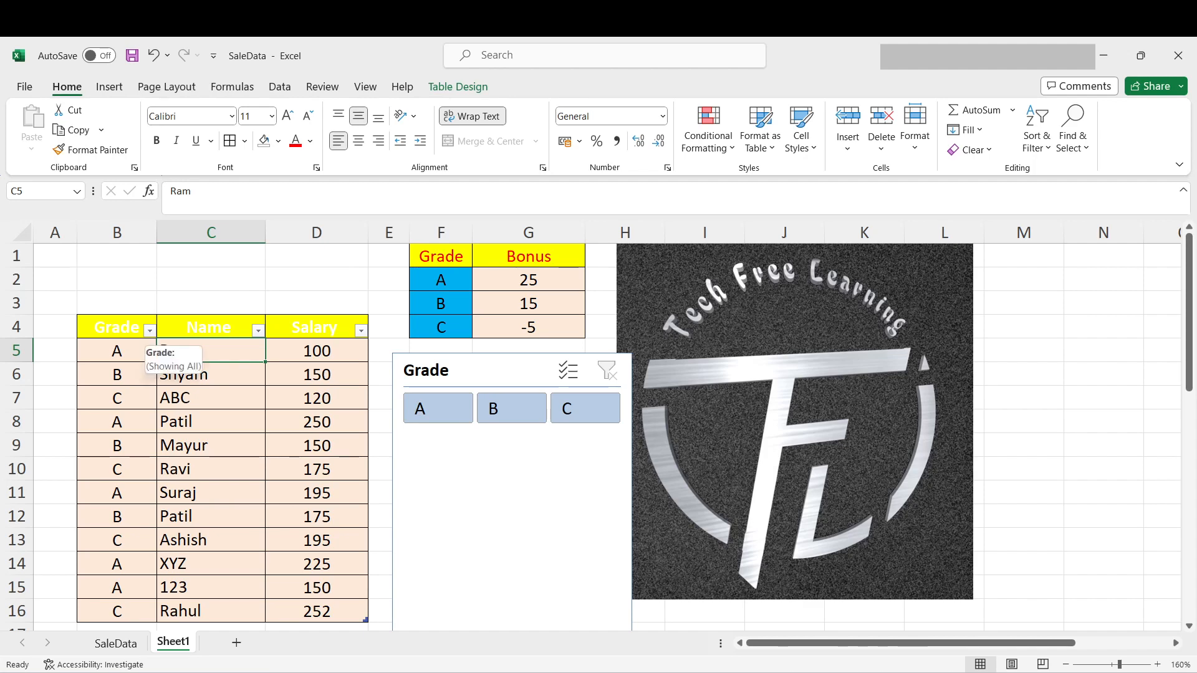
- Sort the salary table by Grade from A to Z and look over the grouped rows
{"action": "left_click", "coordinate": [117, 327]}
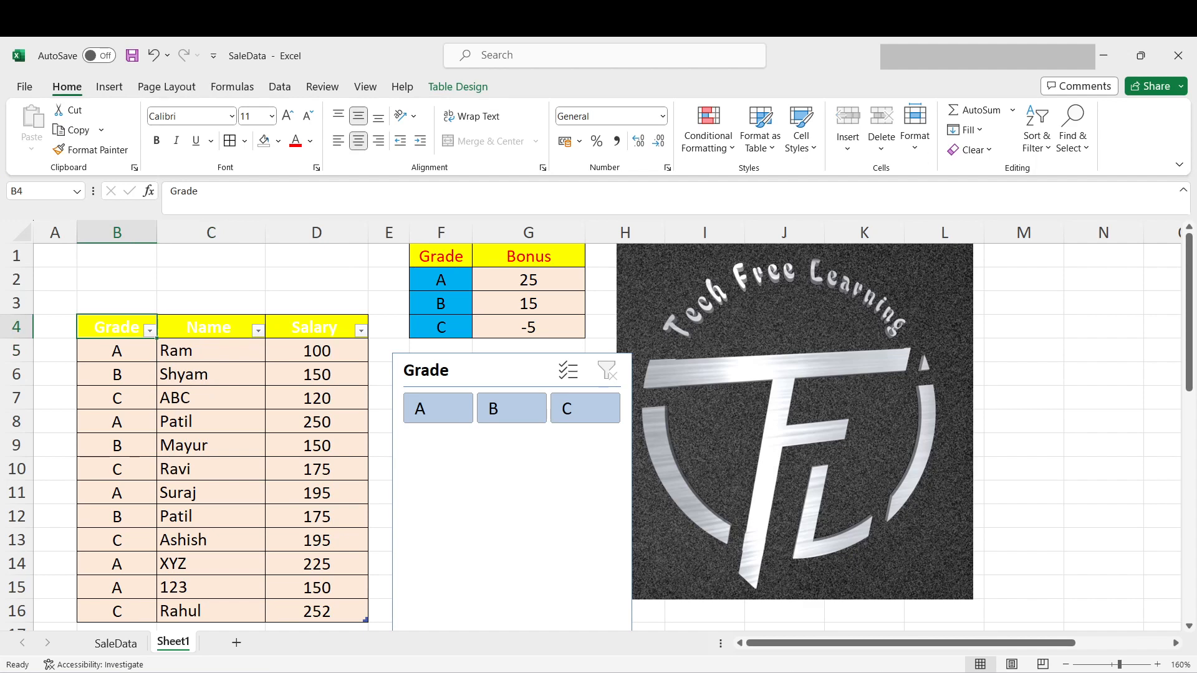
{"action": "left_click", "coordinate": [149, 330]}
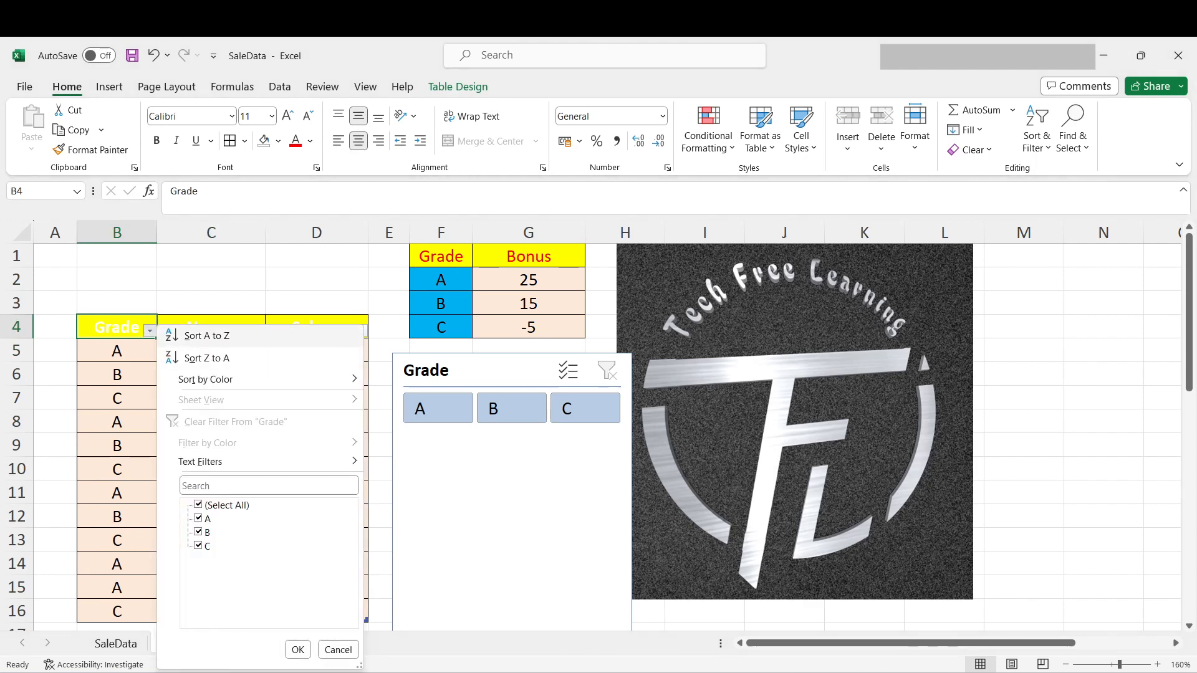
{"action": "left_click", "coordinate": [206, 335]}
{"action": "left_click_drag", "start_coordinate": [116, 350], "coordinate": [117, 587]}
{"action": "left_click", "coordinate": [316, 540]}
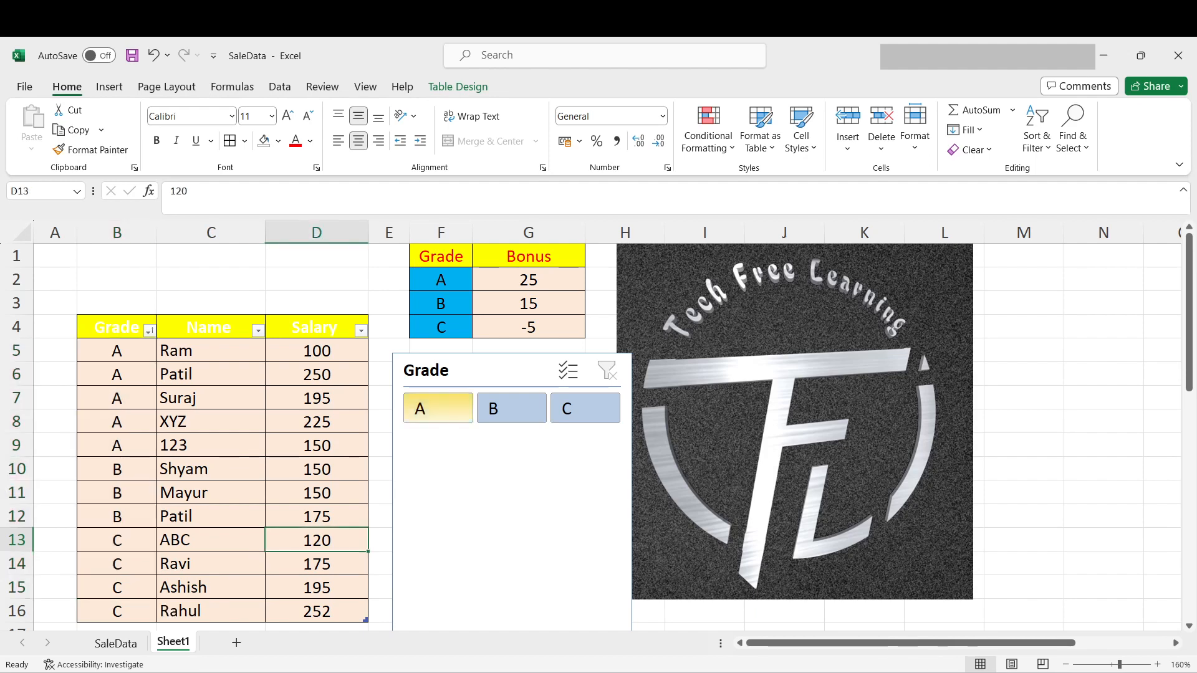
- Use the Grade slicer to view the rows of grades A, B and C in turn
{"action": "left_click", "coordinate": [438, 408]}
{"action": "left_click_drag", "start_coordinate": [317, 351], "coordinate": [317, 445]}
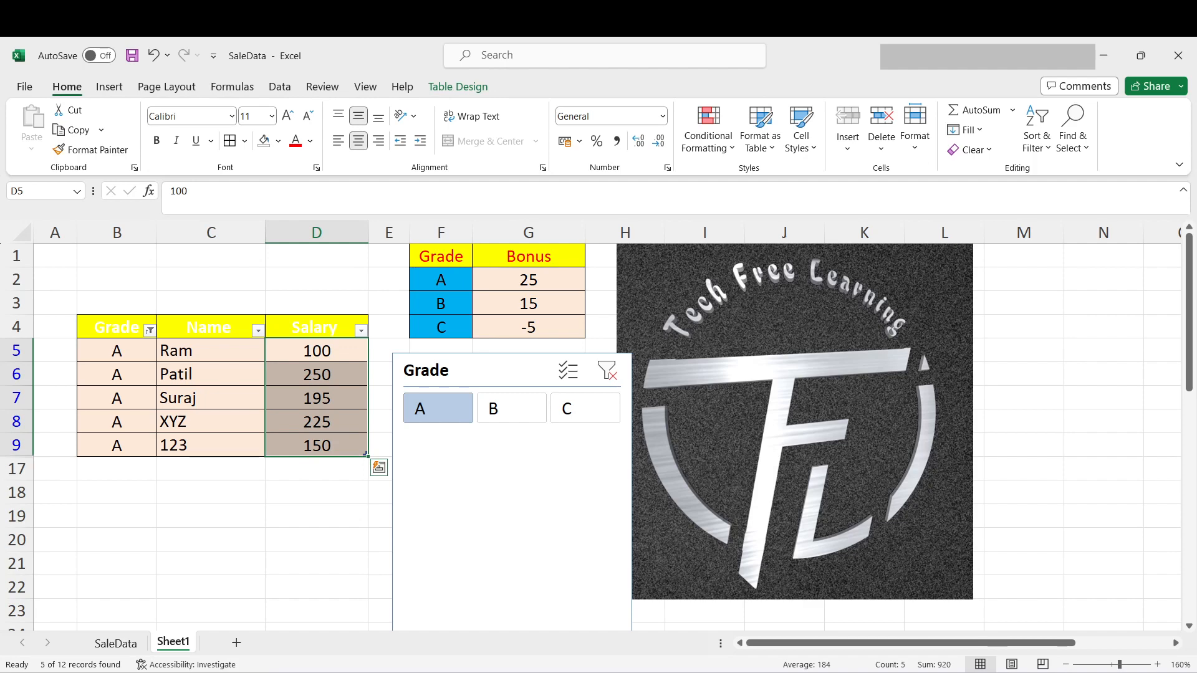
{"action": "left_click", "coordinate": [511, 408]}
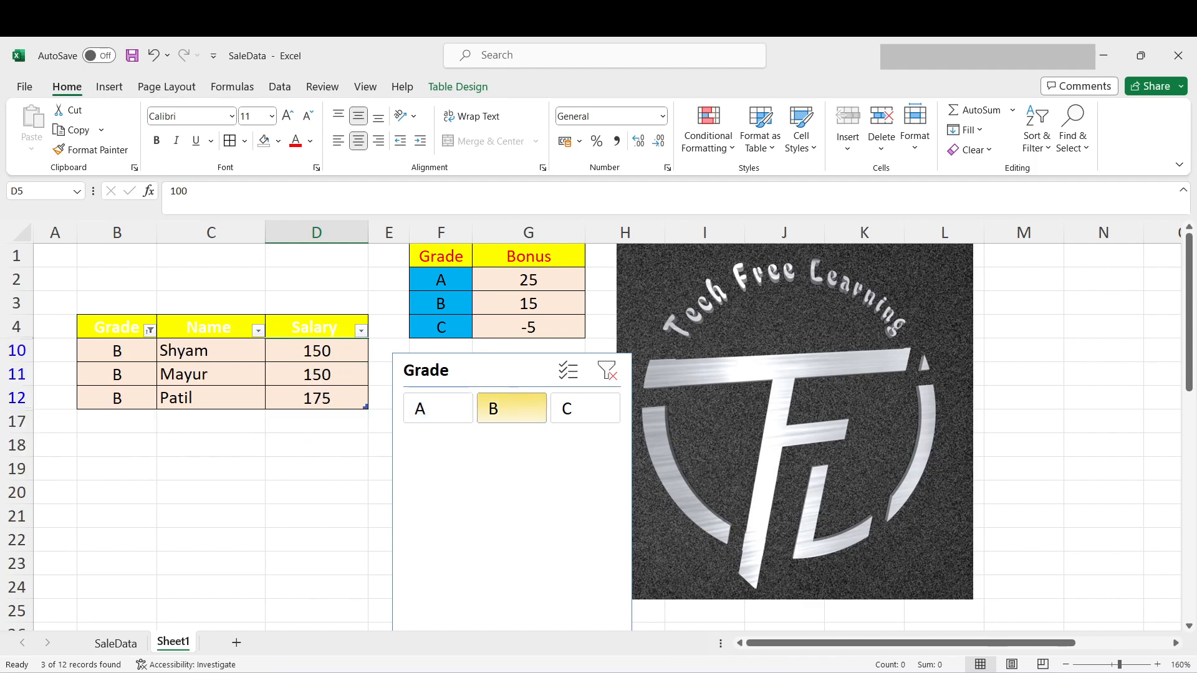
{"action": "left_click", "coordinate": [585, 408]}
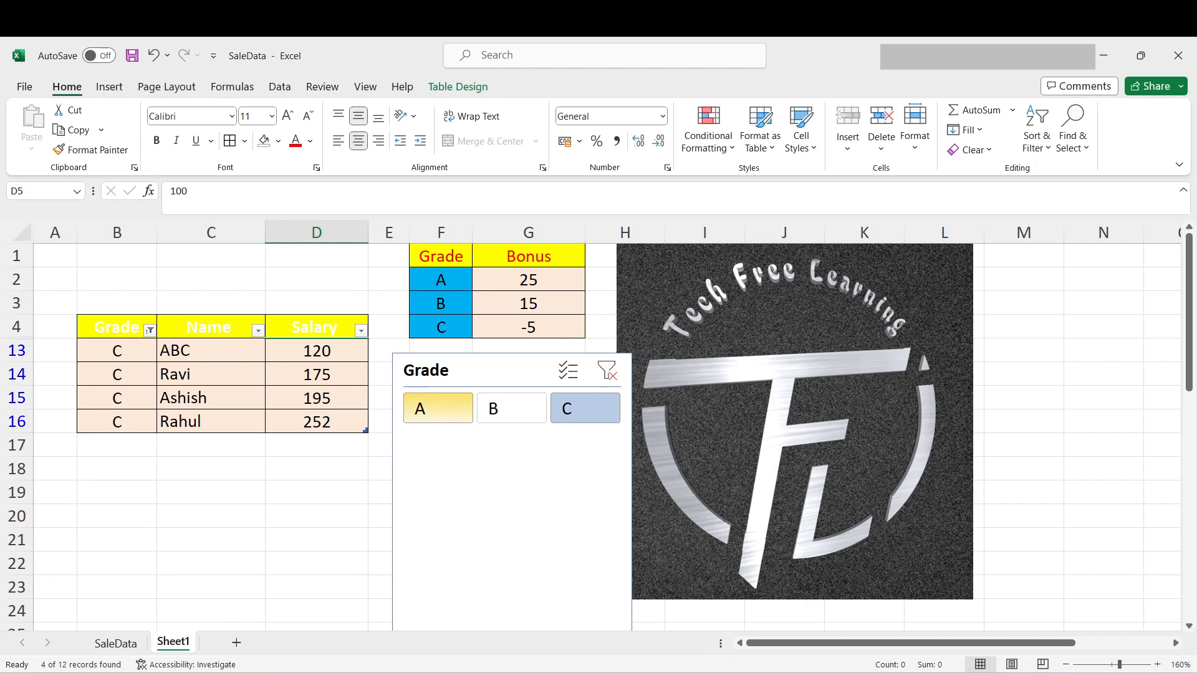
- Filter the table to grade A with the slicer and add the bonus in G2 to D5:D9 using Paste Special Add
{"action": "left_click", "coordinate": [438, 408]}
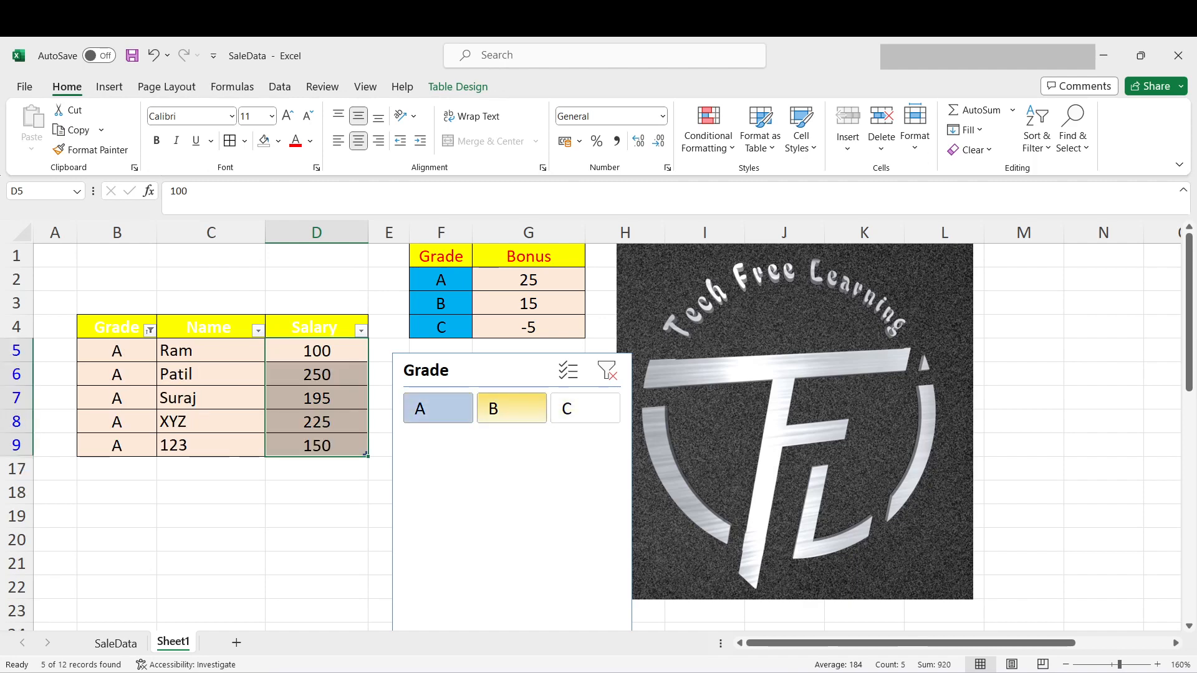
{"action": "left_click", "coordinate": [317, 351]}
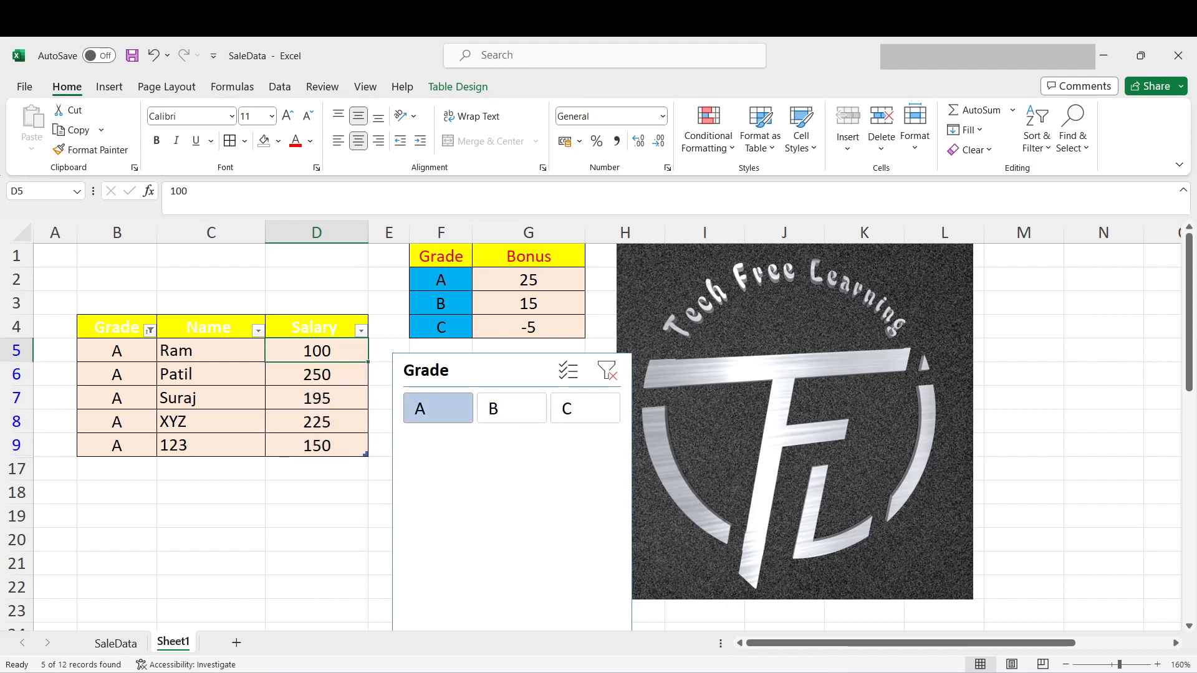
{"action": "left_click", "coordinate": [528, 280]}
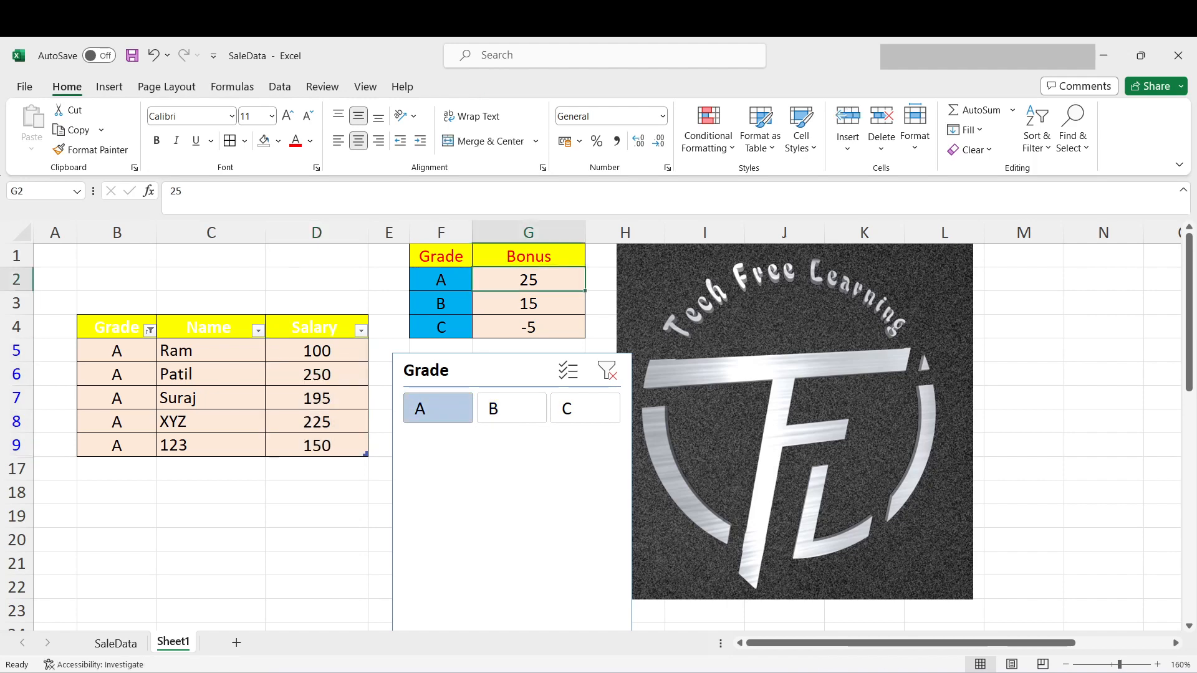
{"action": "key", "text": "ctrl+c"}
{"action": "left_click_drag", "start_coordinate": [316, 351], "coordinate": [317, 445]}
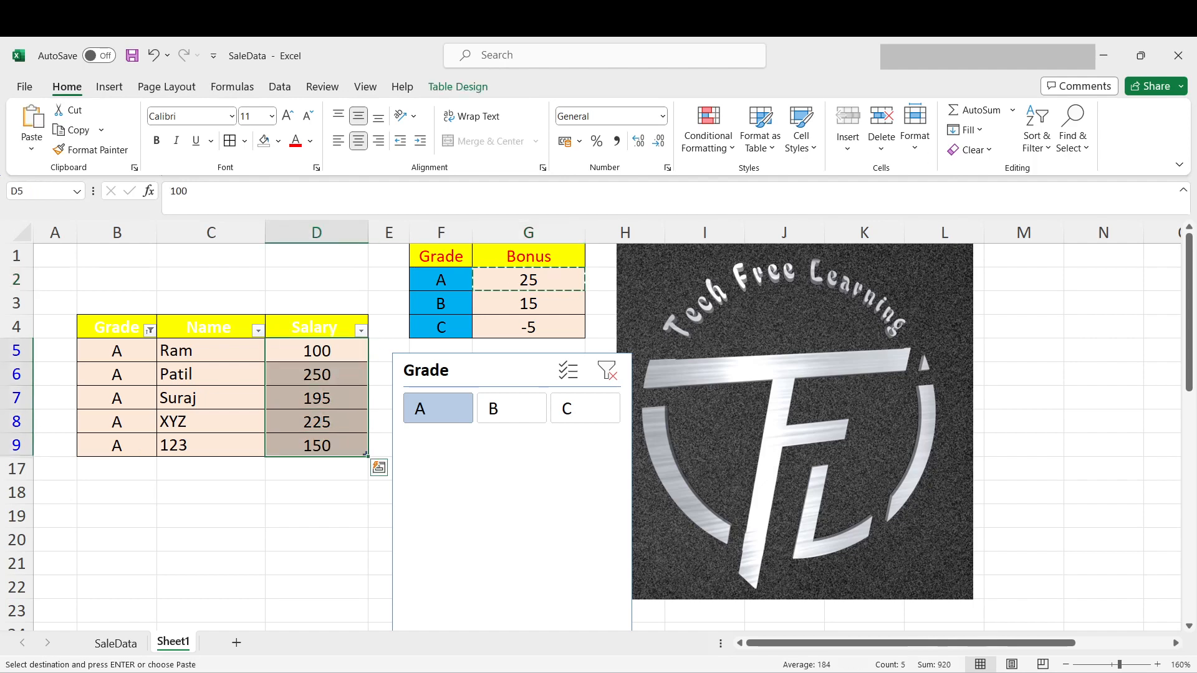
{"action": "key", "text": "ctrl+alt+v"}
{"action": "key", "text": "alt+d"}
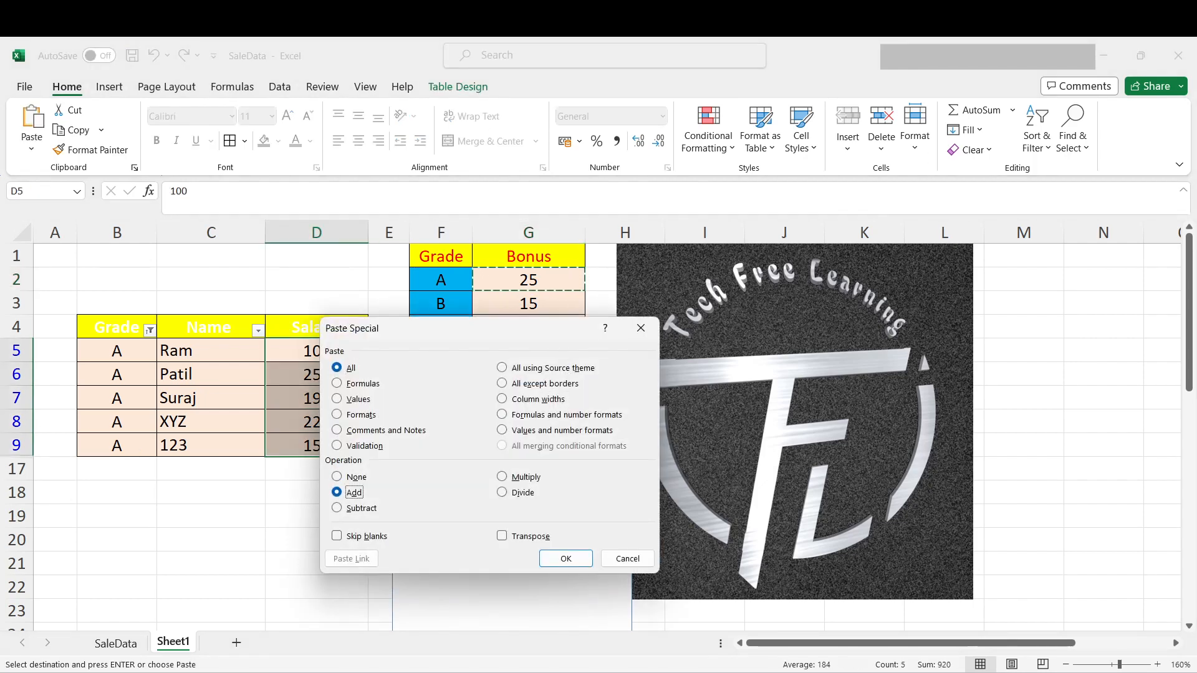
{"action": "key", "text": "Return"}
{"action": "key", "text": "Return"}
- Filter the table to grade B with the slicer and add the bonus in G3 to D10:D12 using Paste Special Add
{"action": "left_click", "coordinate": [511, 408]}
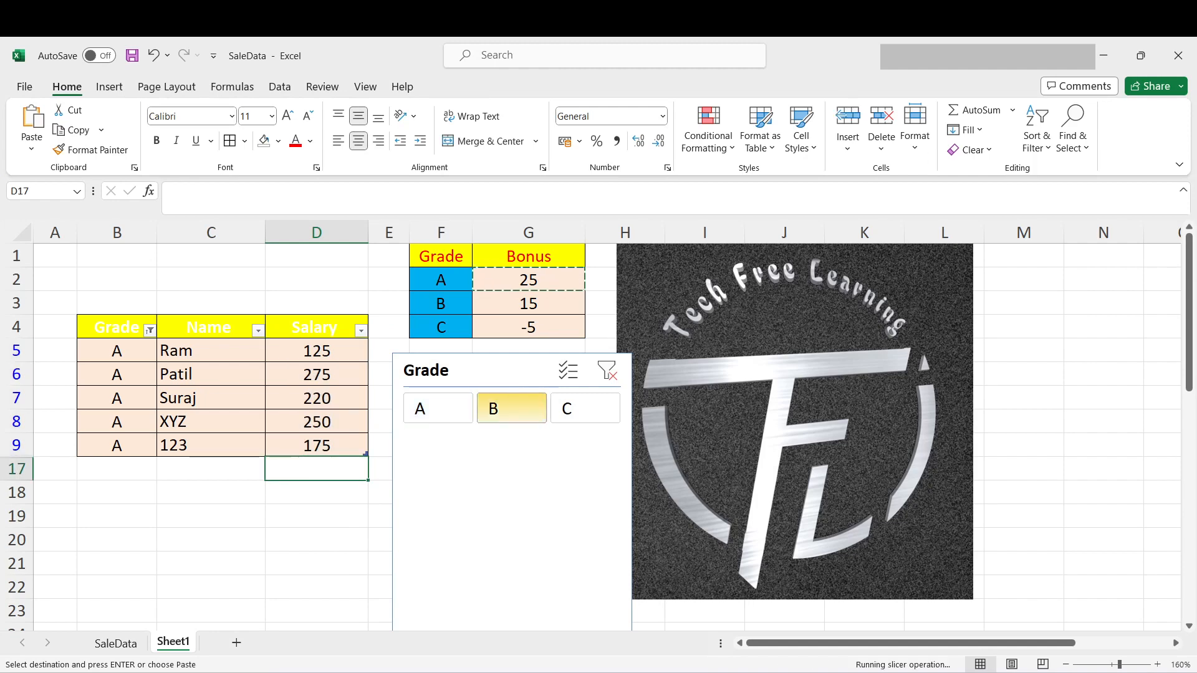
{"action": "left_click", "coordinate": [529, 304]}
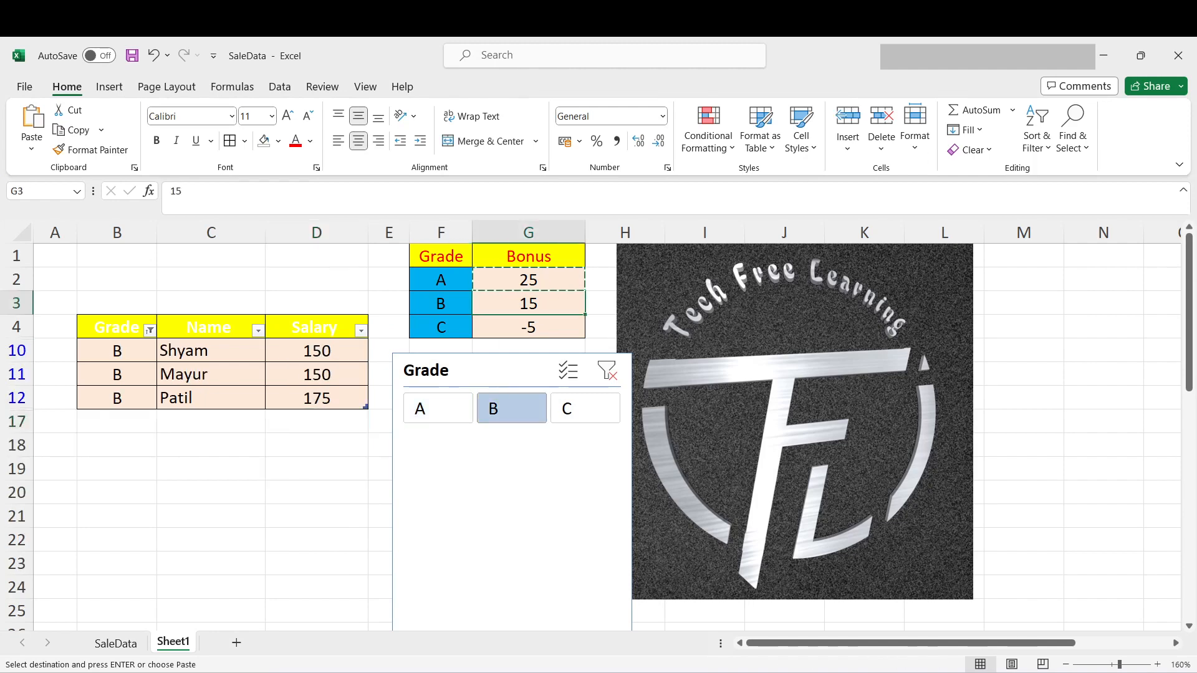
{"action": "left_click_drag", "start_coordinate": [317, 351], "coordinate": [317, 398]}
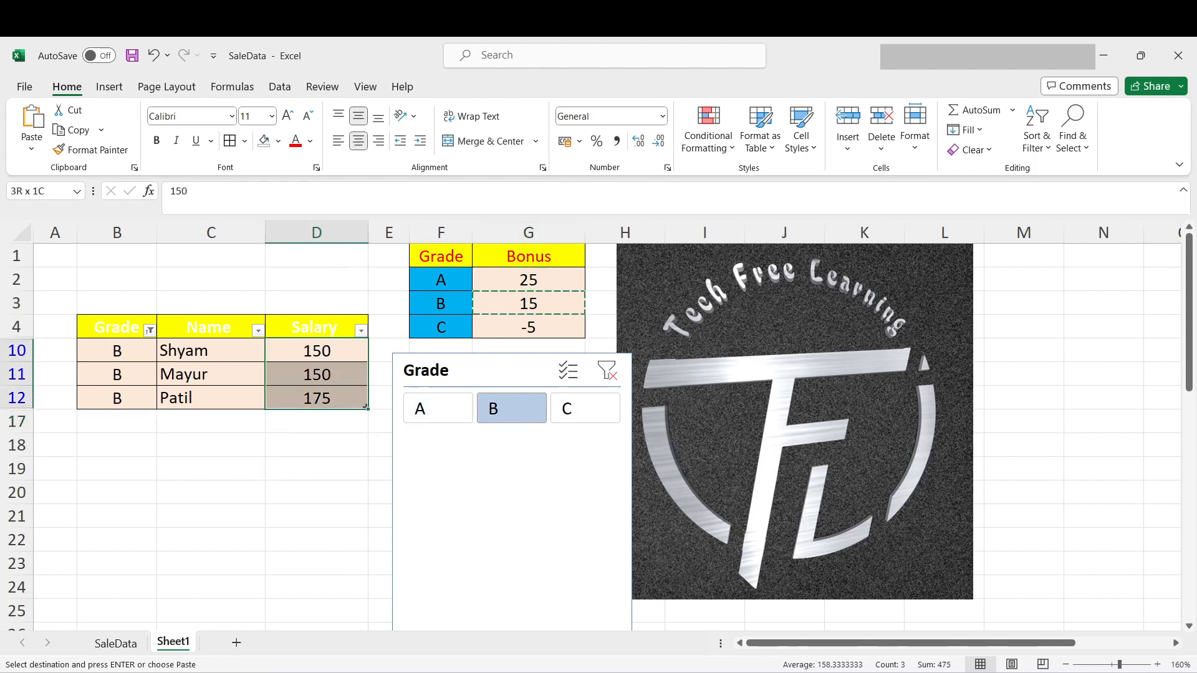
{"action": "key", "text": "ctrl+alt+v"}
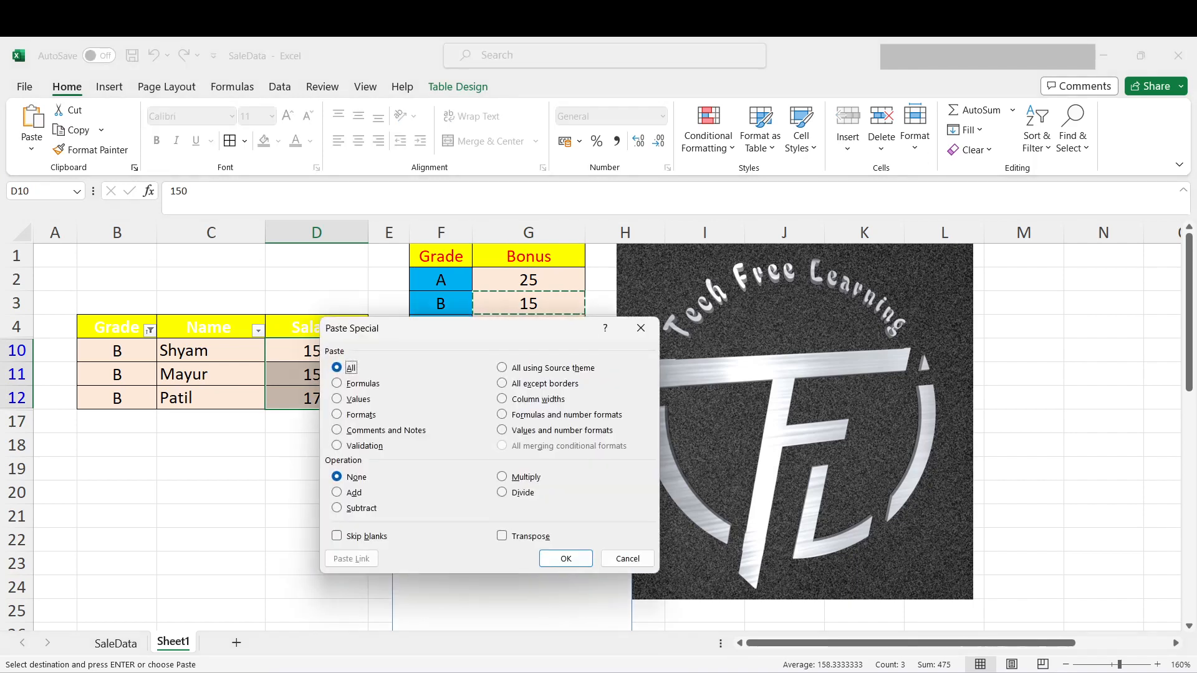
{"action": "key", "text": "alt+d"}
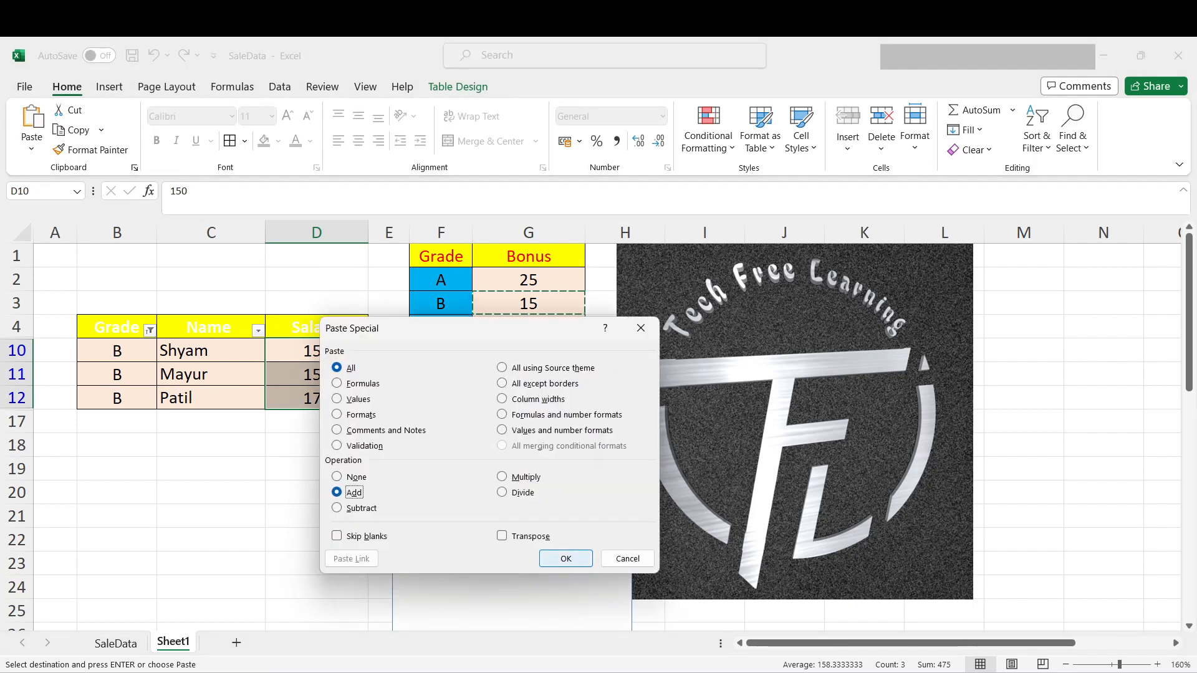
{"action": "key", "text": "Return"}
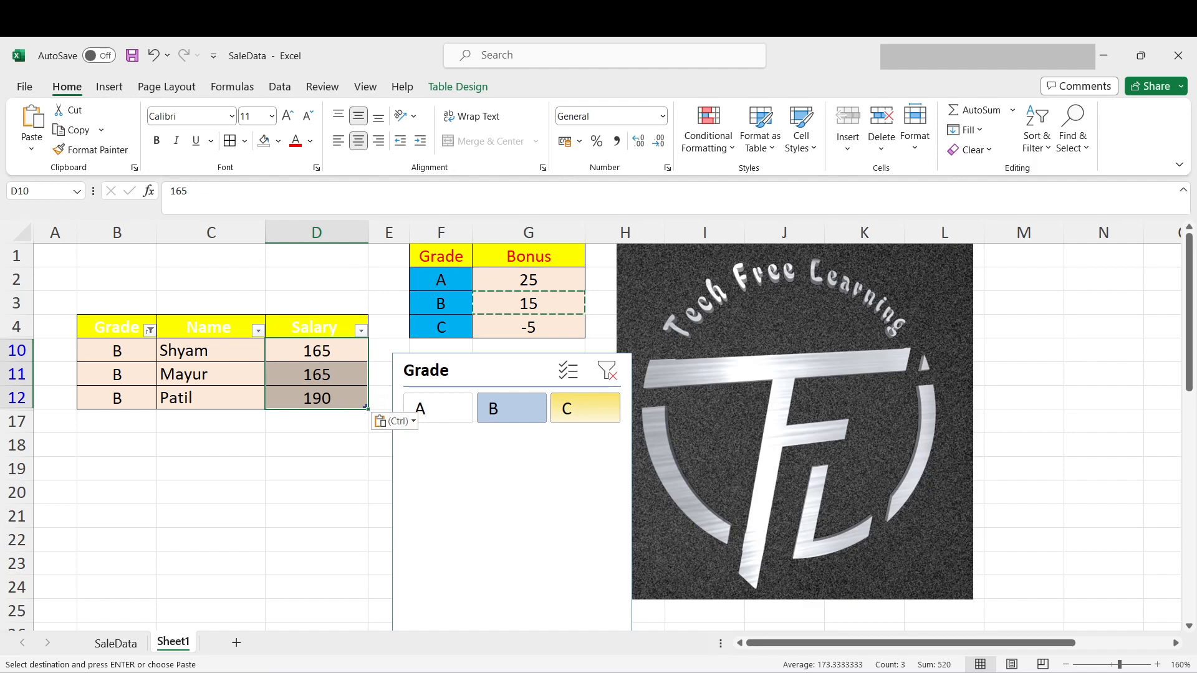
- Filter the table to grade C with the slicer and apply the deduction in G4 to D13:D16 using Paste Special Add
{"action": "left_click", "coordinate": [585, 408]}
{"action": "left_click", "coordinate": [530, 327]}
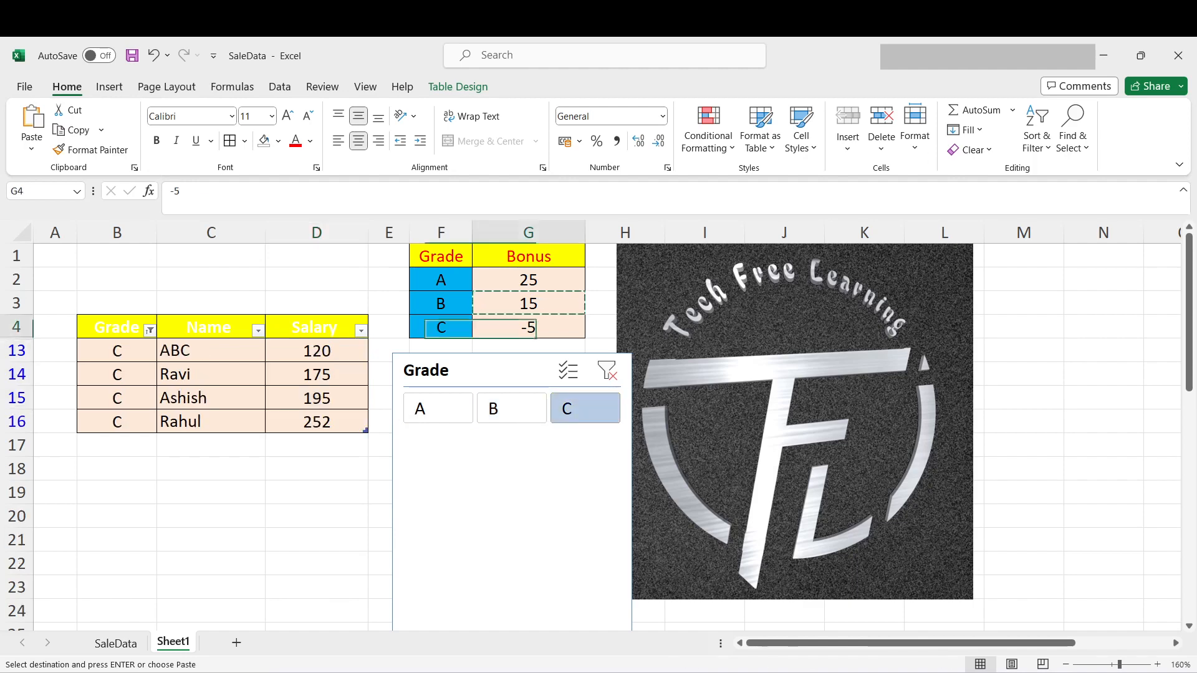
{"action": "key", "text": "ctrl+c"}
{"action": "left_click_drag", "start_coordinate": [317, 351], "coordinate": [316, 423]}
{"action": "key", "text": "ctrl+alt+v"}
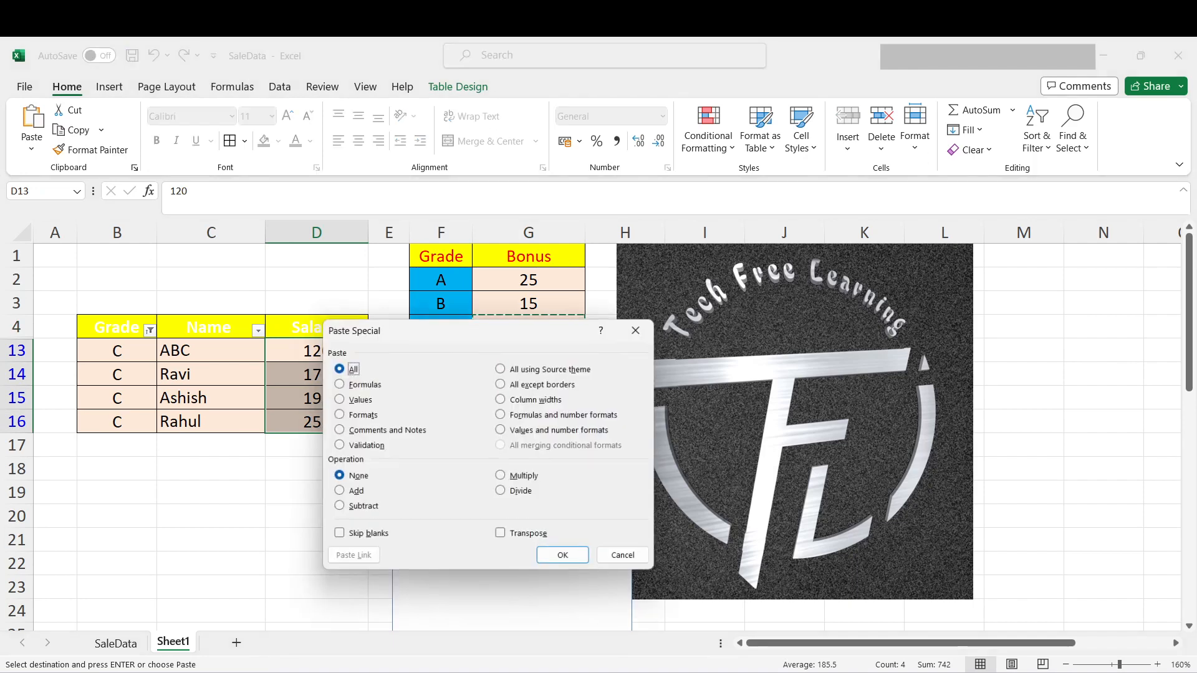
{"action": "left_click", "coordinate": [338, 492]}
{"action": "left_click", "coordinate": [566, 558]}
{"action": "left_click", "coordinate": [211, 492]}
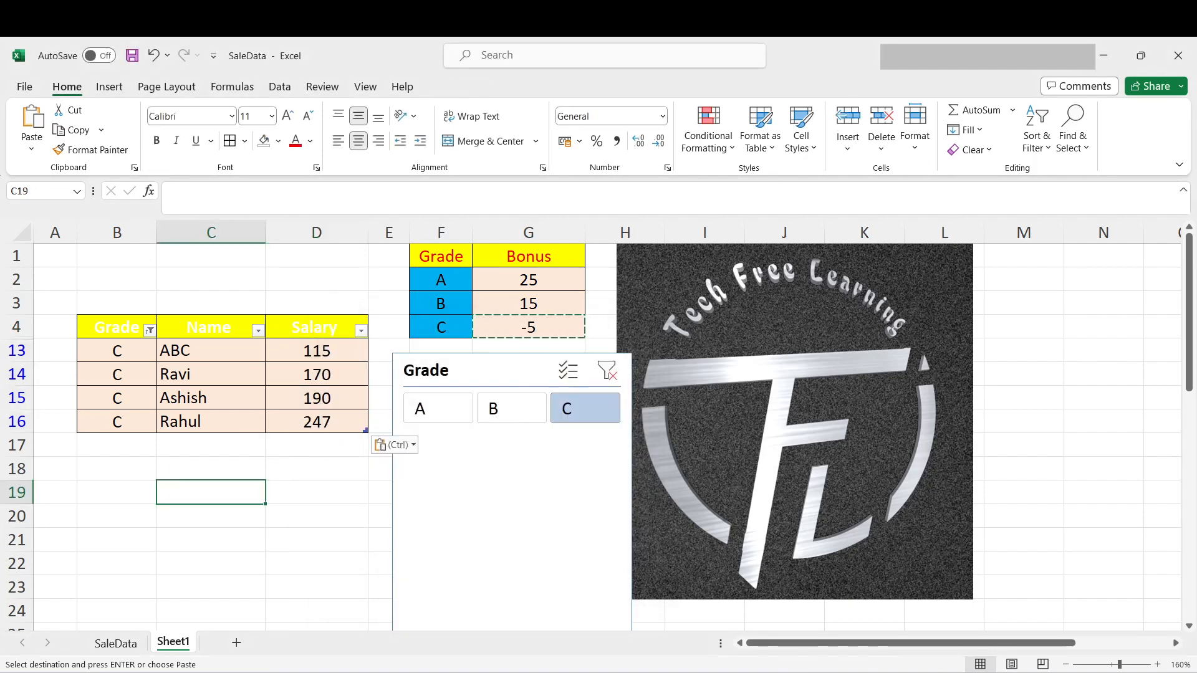
- Clear the Grade slicer filter and review the updated salaries and the Grade column's filter options
{"action": "left_click", "coordinate": [607, 370]}
{"action": "left_click_drag", "start_coordinate": [317, 351], "coordinate": [316, 588]}
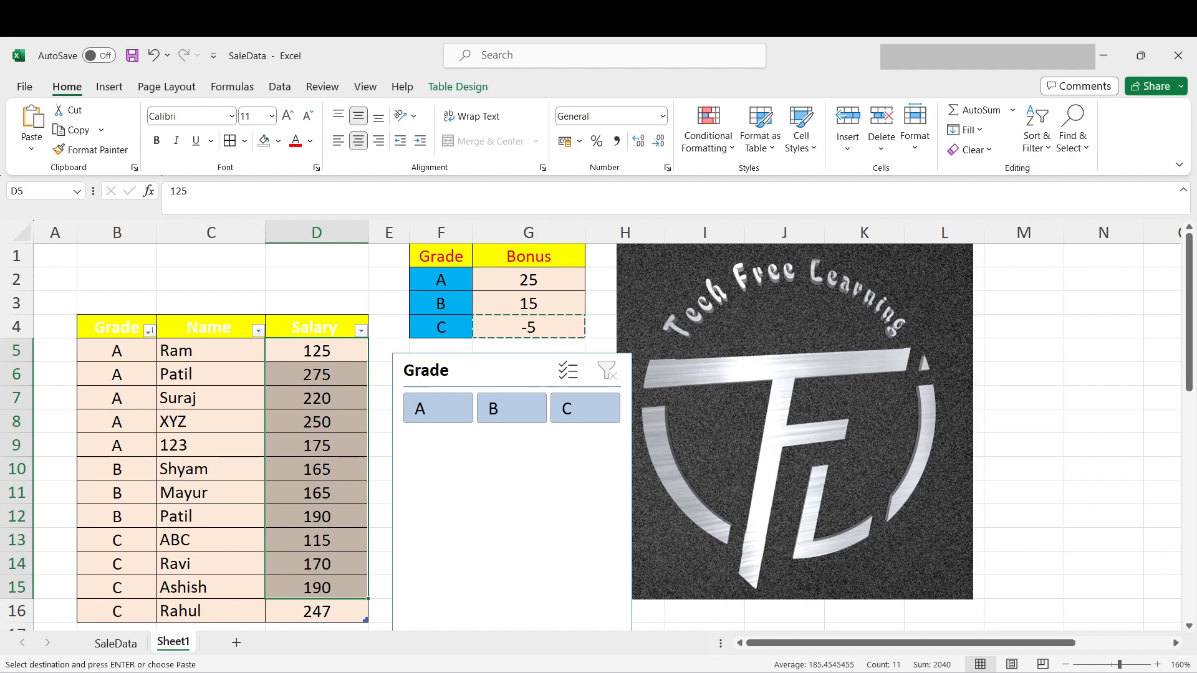
{"action": "left_click", "coordinate": [150, 331]}
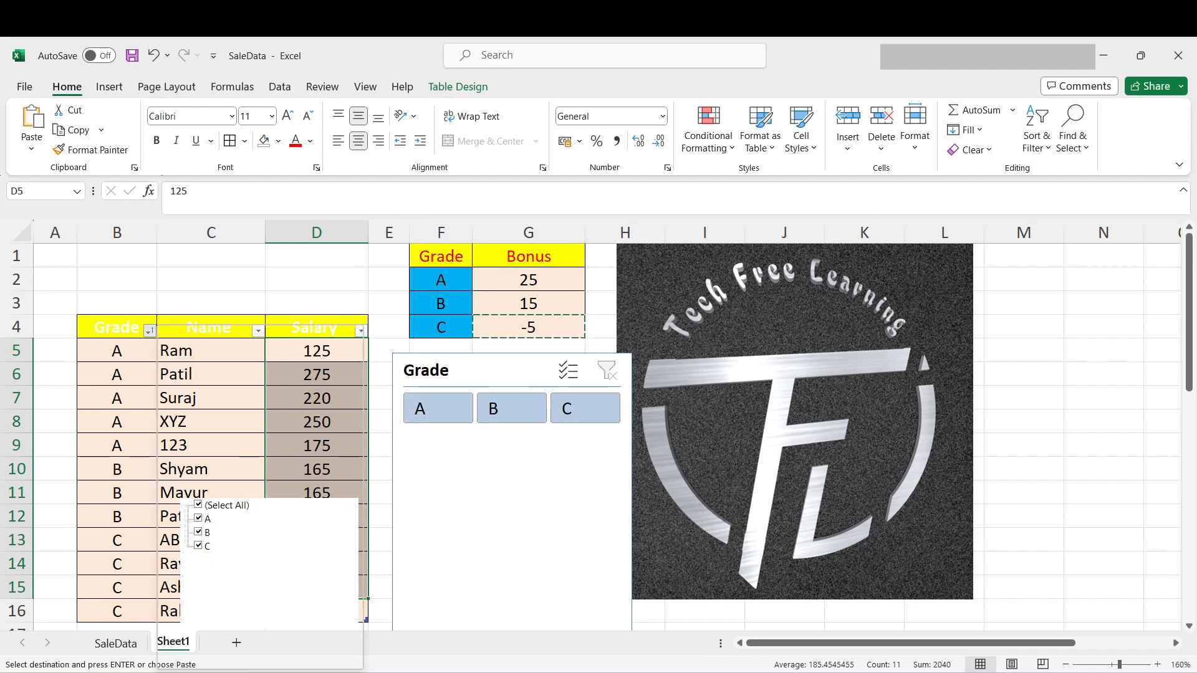
{"action": "left_click", "coordinate": [149, 331]}
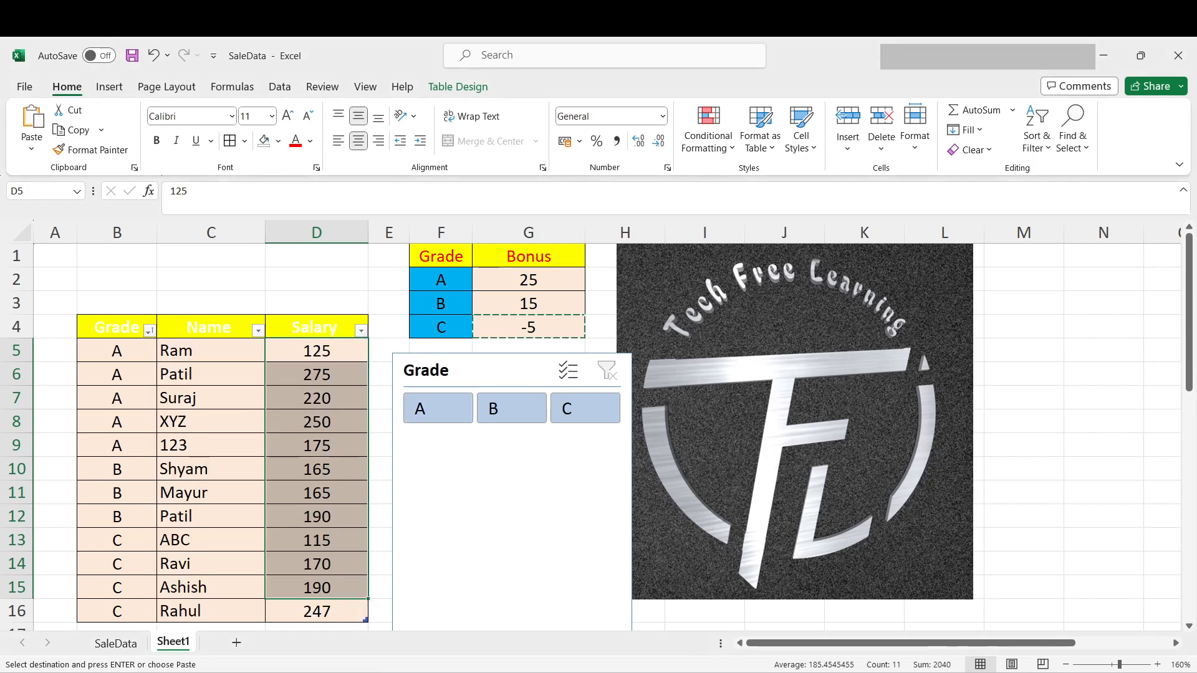
{"action": "left_click", "coordinate": [511, 408]}
{"action": "left_click", "coordinate": [585, 409]}
{"action": "left_click", "coordinate": [438, 408]}
{"action": "left_click", "coordinate": [585, 408]}
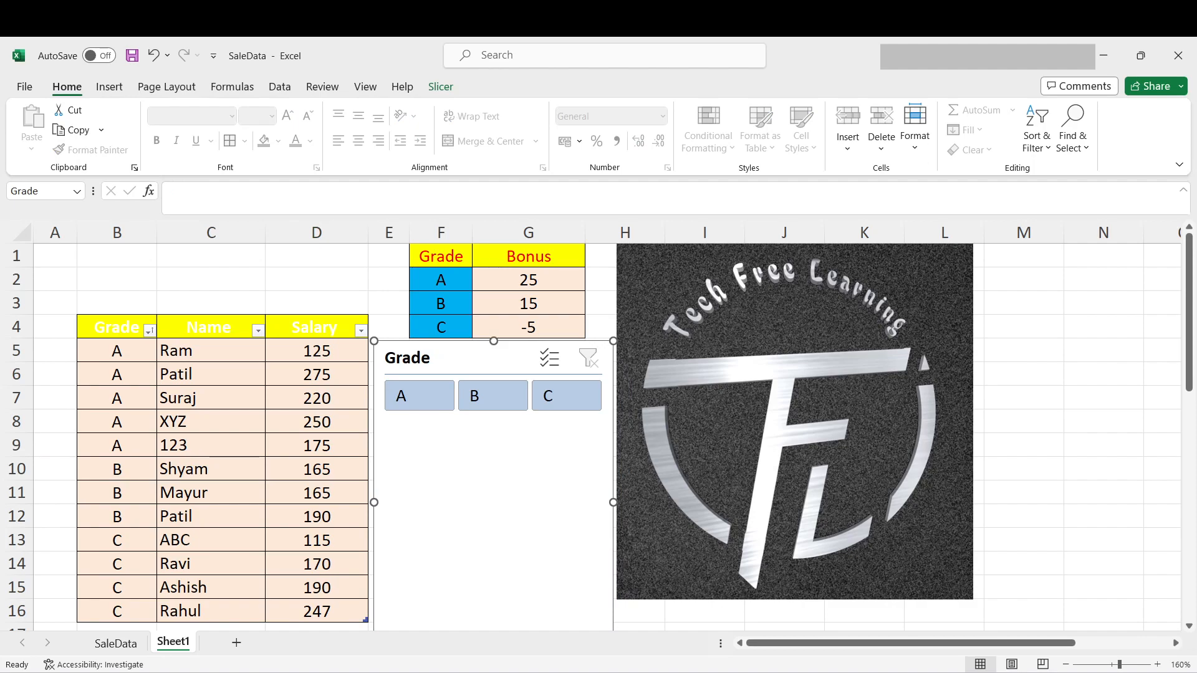